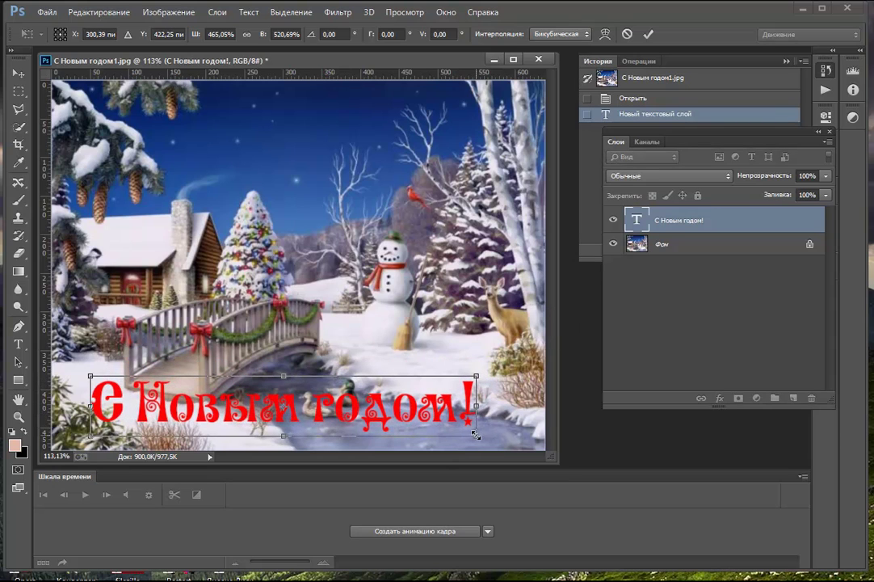
Enlarge the "С Новым годом!" text to about 505% width and 565% height and apply the transformation.
drag(476, 435, 508, 442)
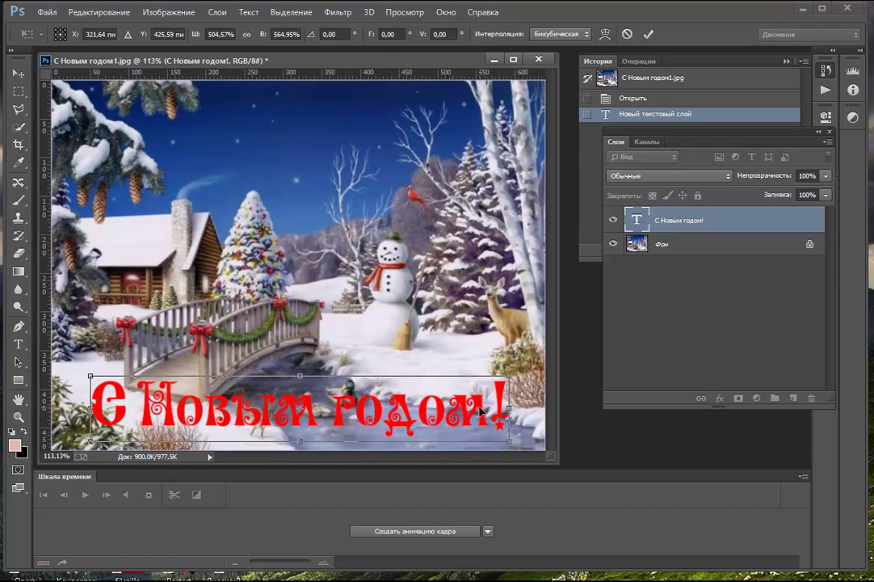
key(Return)
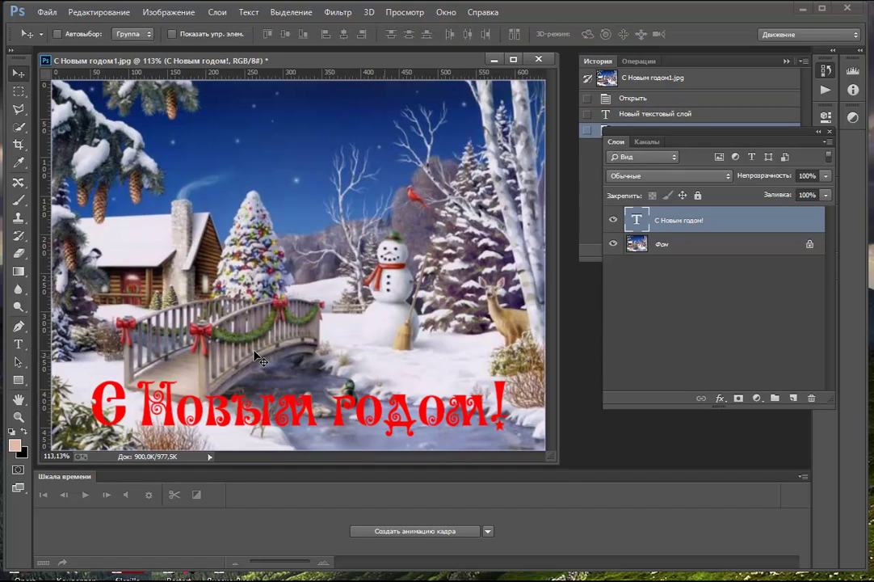
Add an outside stroke to the "С Новым годом!" text in dark blue #112258, sampled from the sky.
click(18, 343)
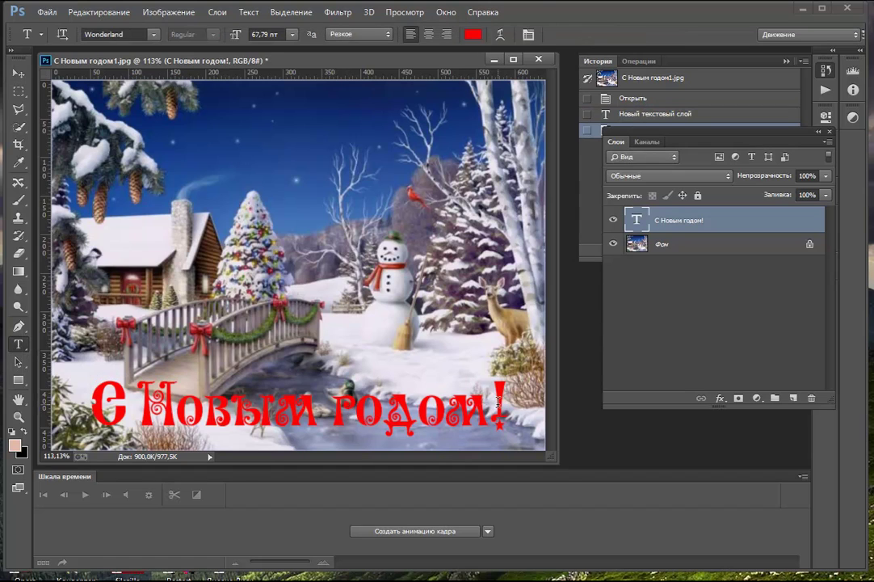
drag(498, 402, 89, 404)
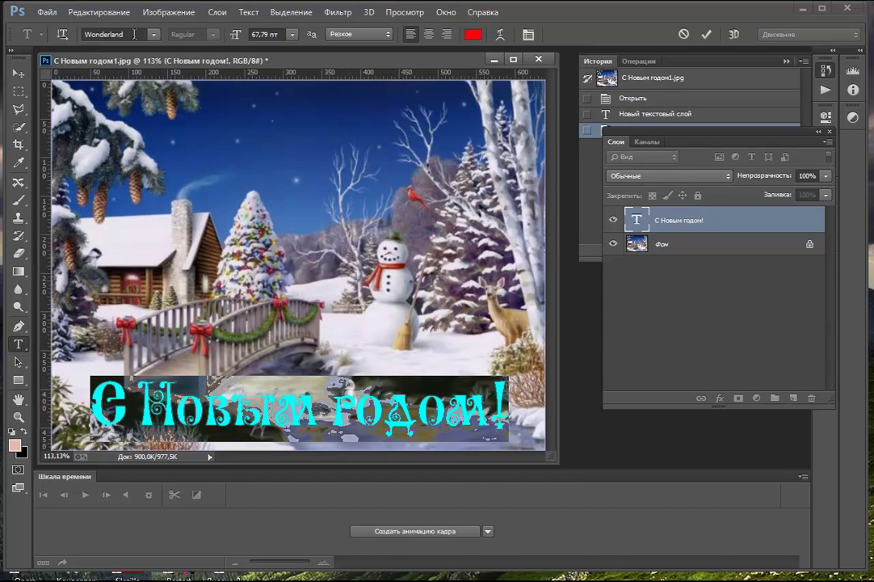
click(308, 400)
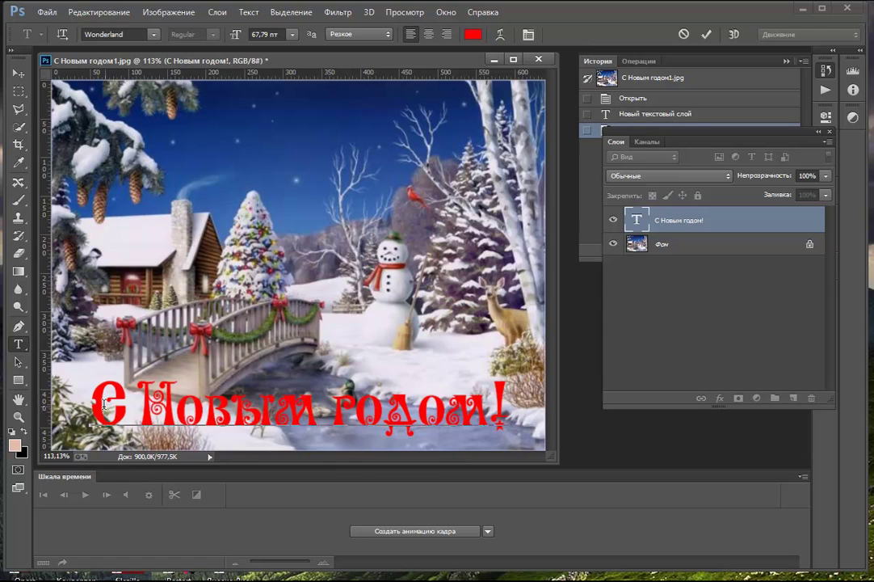
drag(92, 404, 533, 408)
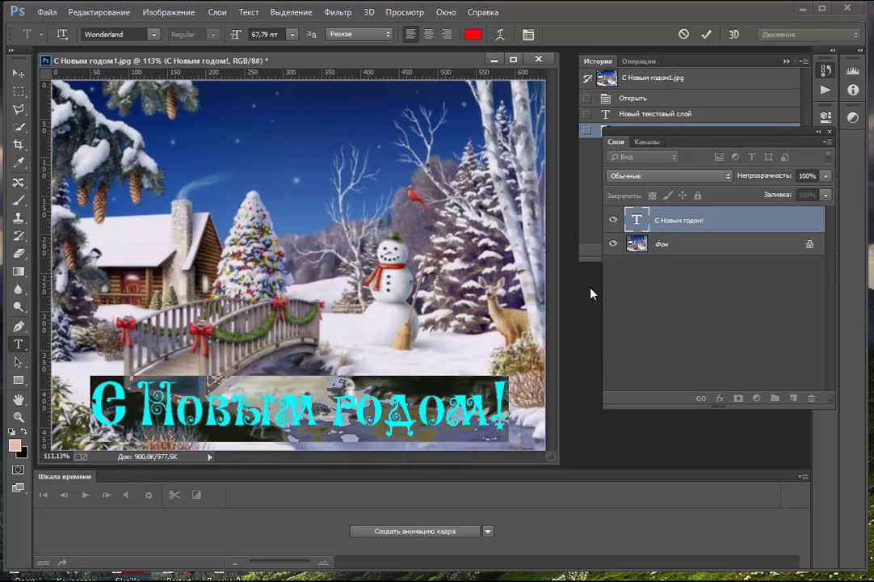
click(722, 399)
click(723, 399)
click(769, 446)
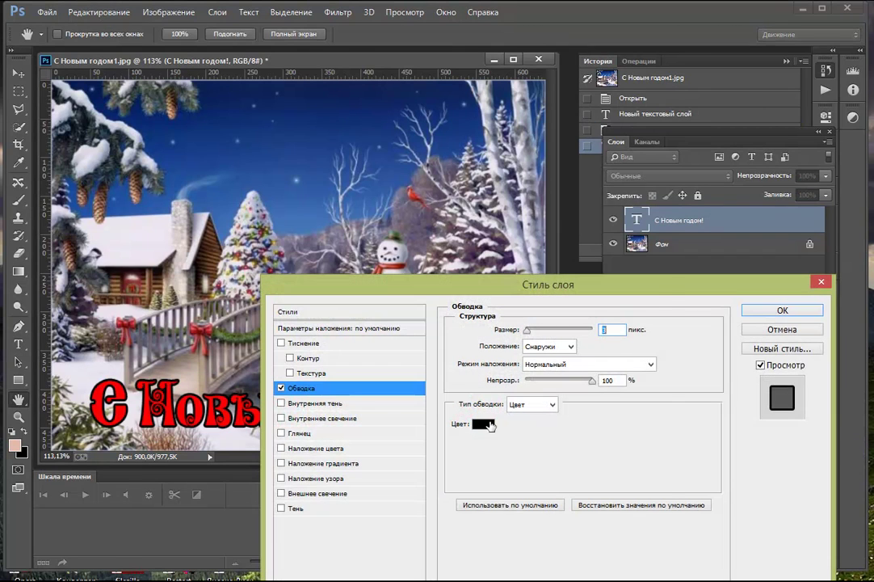
click(491, 424)
click(364, 85)
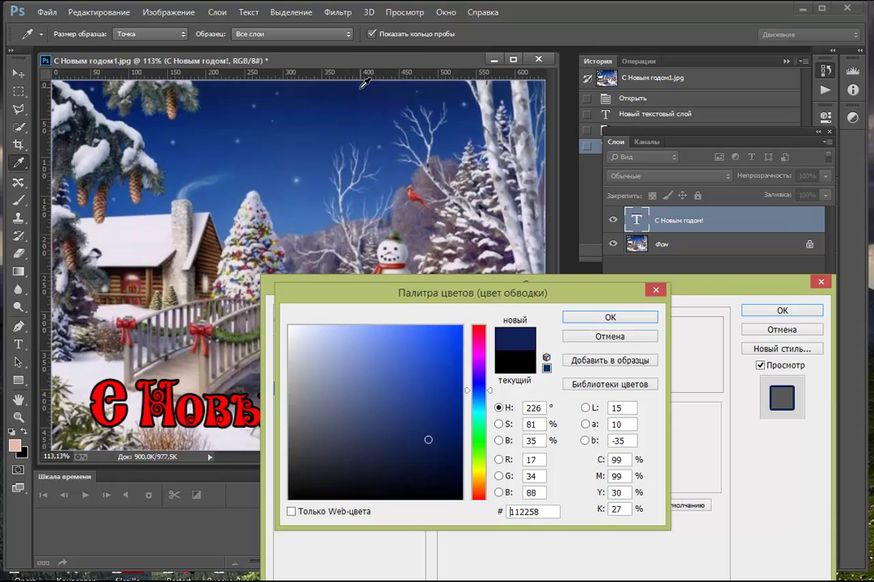
click(643, 319)
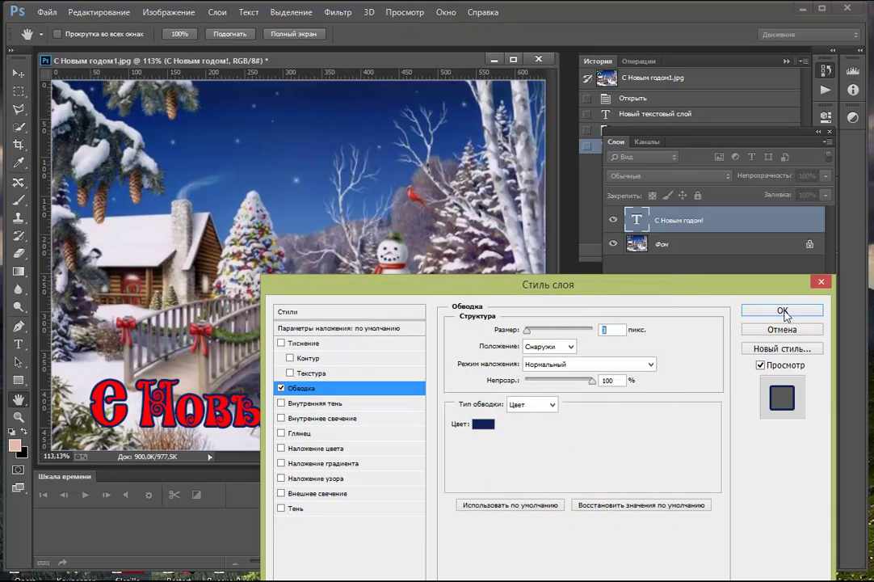
click(782, 309)
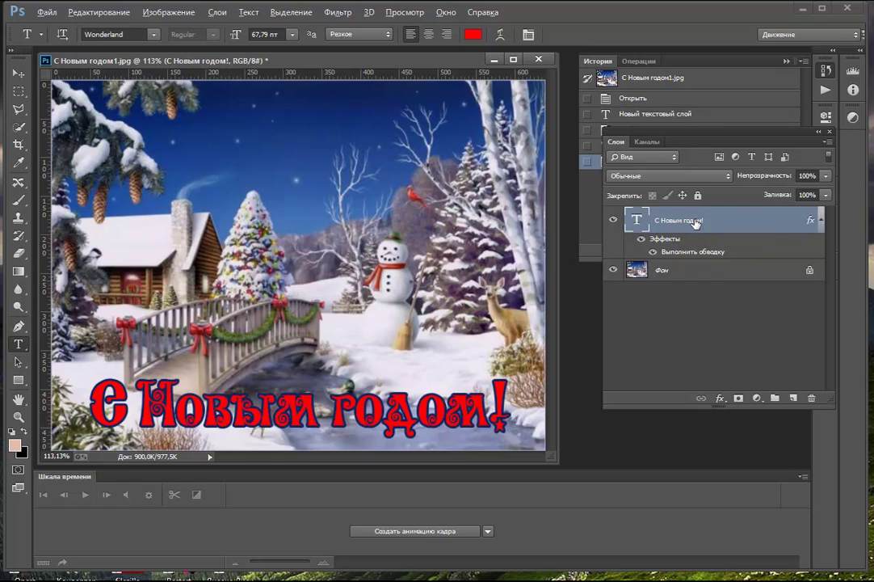
Duplicate the "С Новым годом!" text layer three times.
key(ctrl+j)
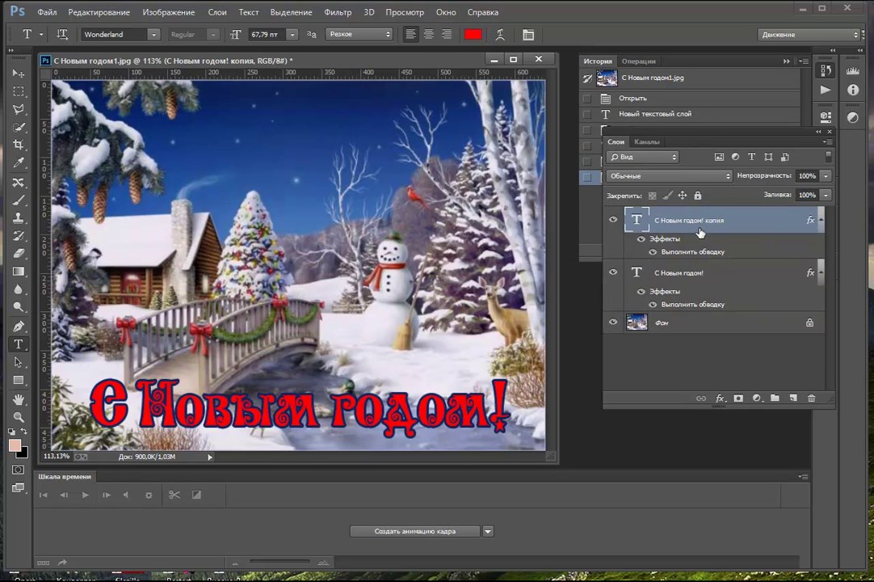
key(ctrl+j)
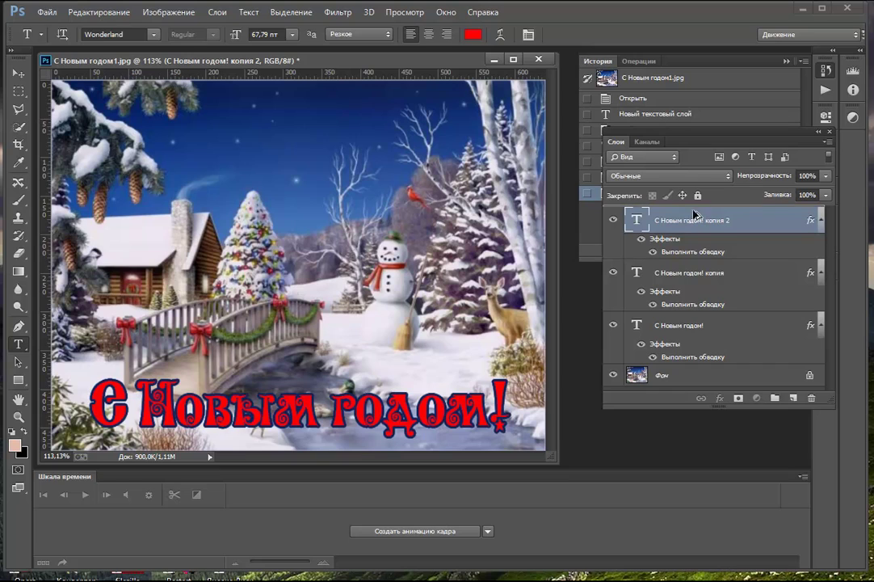
key(ctrl+j)
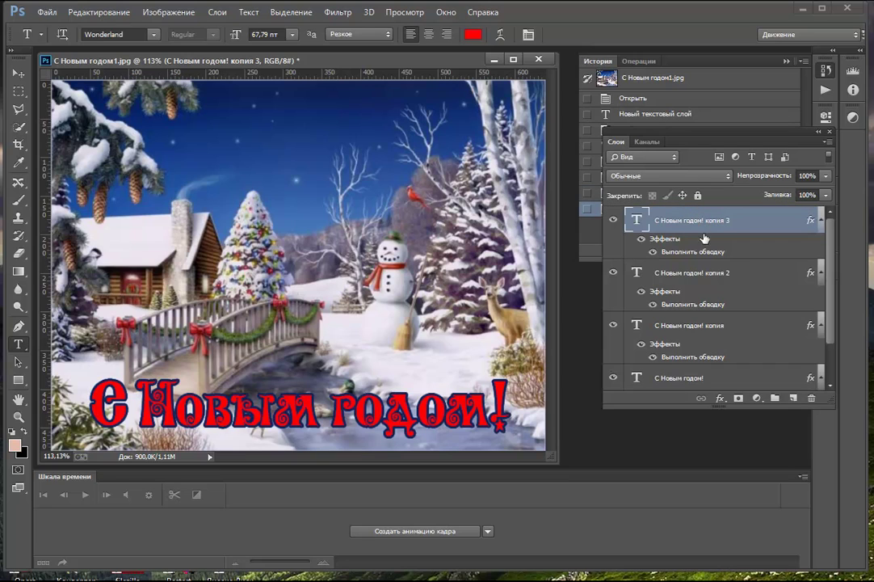
Rename the original text layer "С Новым годом! красный".
scroll(830, 282, down, 2)
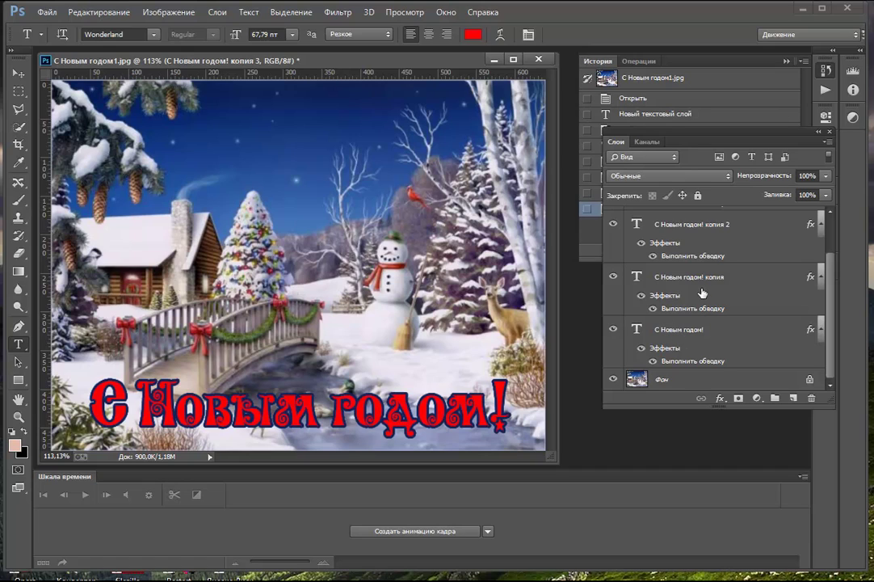
double_click(688, 329)
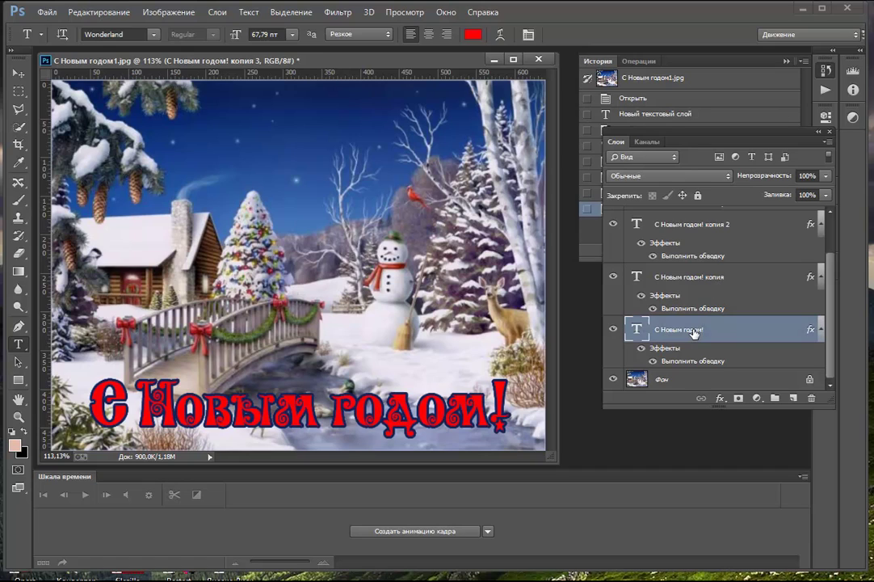
click(711, 329)
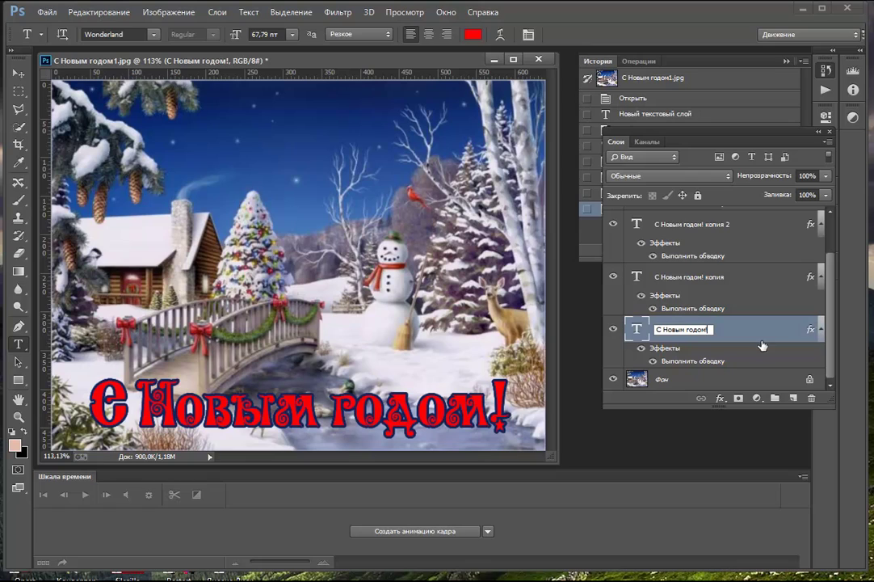
text(же)
text(л)
text(красный)
Rename the first copy of the text layer "С Новым годом! желтый".
click(715, 279)
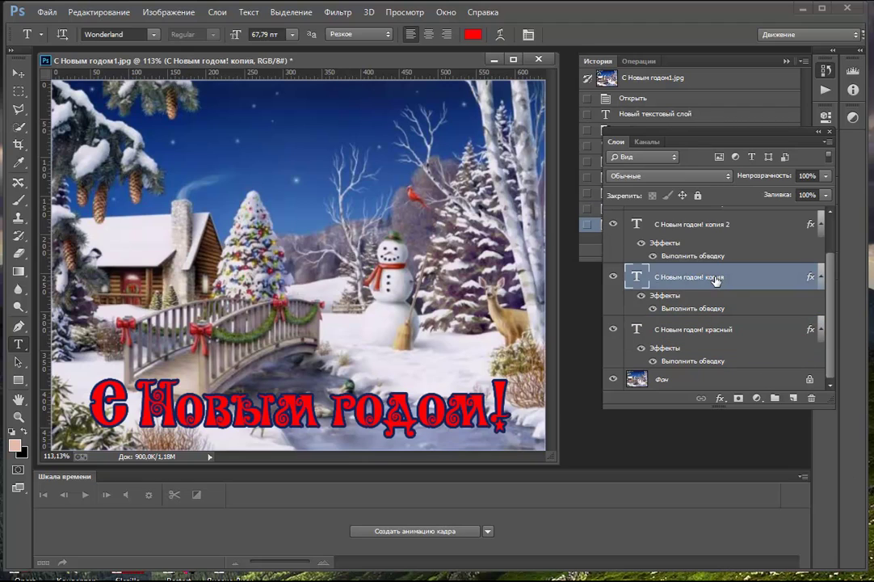
double_click(715, 277)
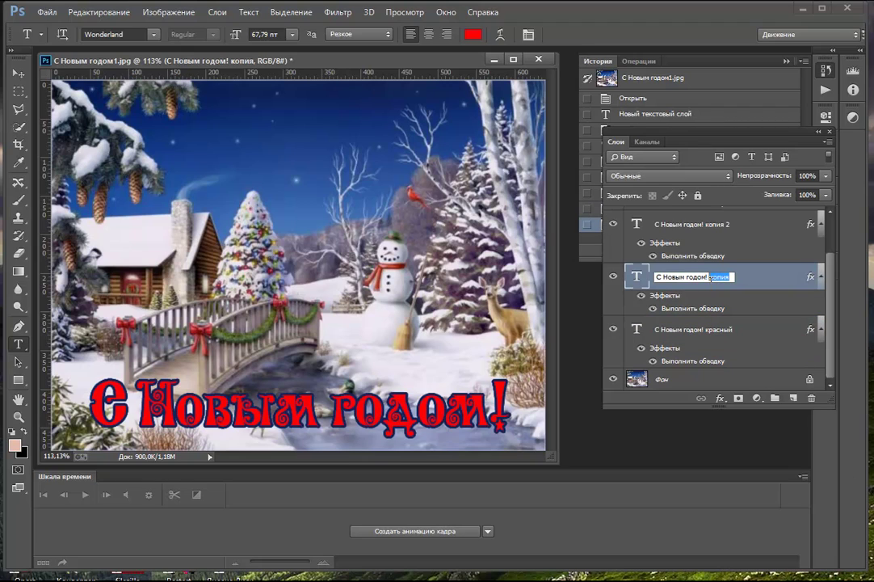
text(желт)
key(BackSpace)
key(BackSpace)
Rename the text layer "С Новым годом! копия 2" as "С Новым годом! зеленый".
click(720, 227)
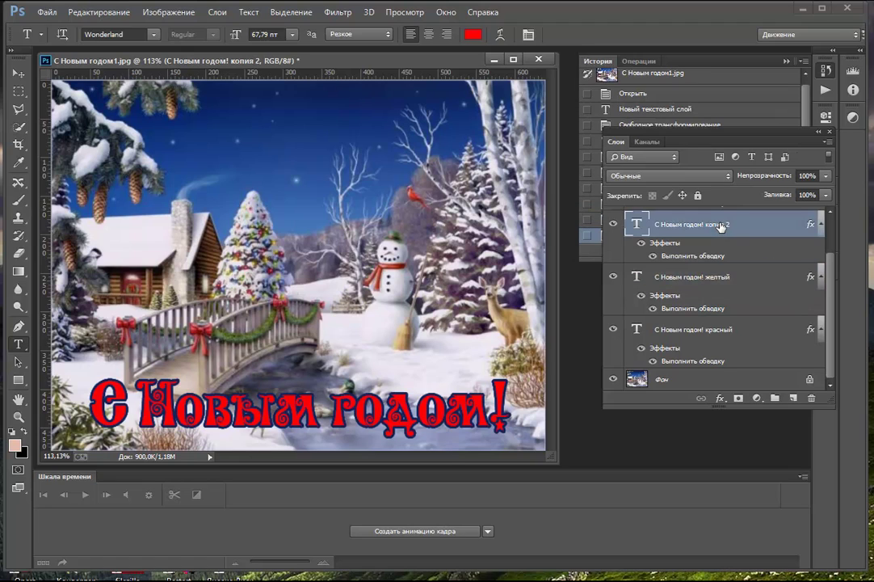
double_click(720, 226)
double_click(720, 224)
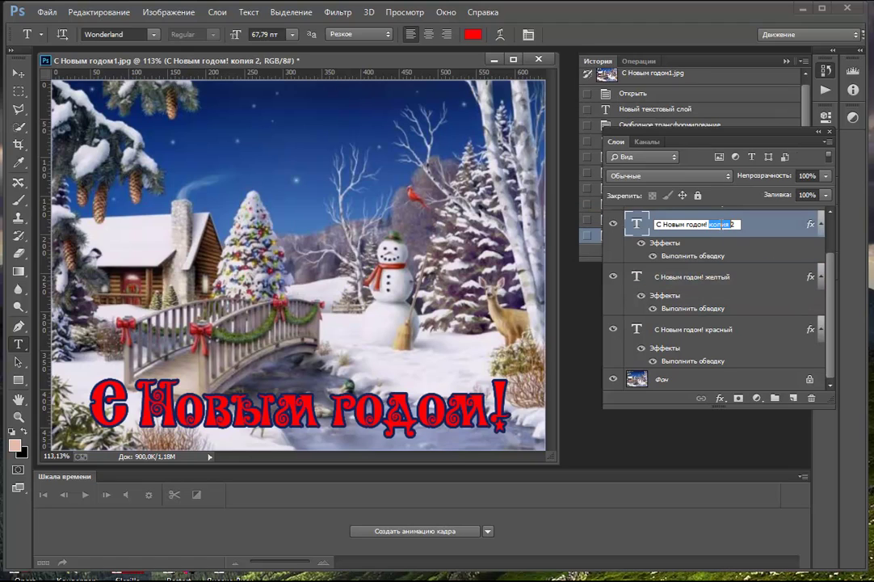
text(з)
key(Delete)
key(Delete)
text(еленый)
key(Return)
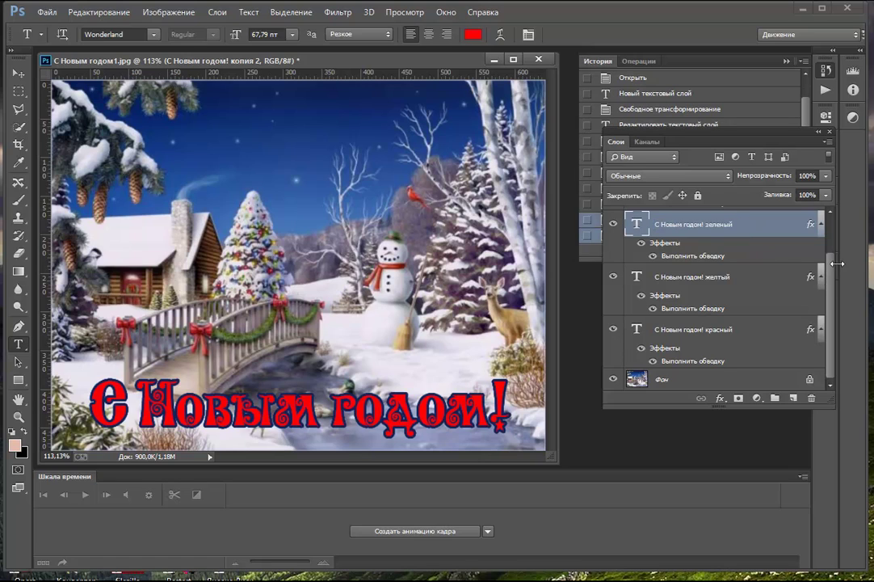
Rename the text layer "С Новым годом! копия 3" as "С Новым годом! фиолетоввый".
key(ctrl+j)
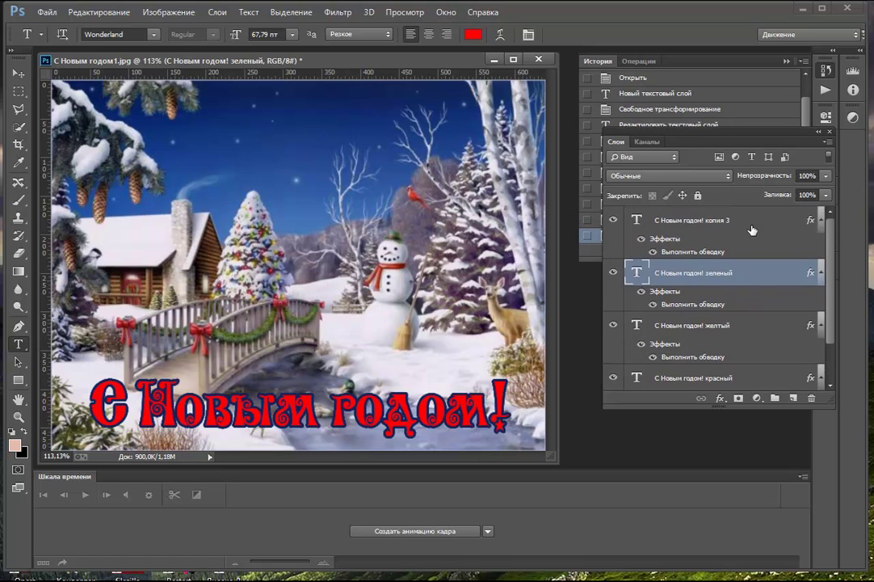
double_click(725, 222)
double_click(725, 221)
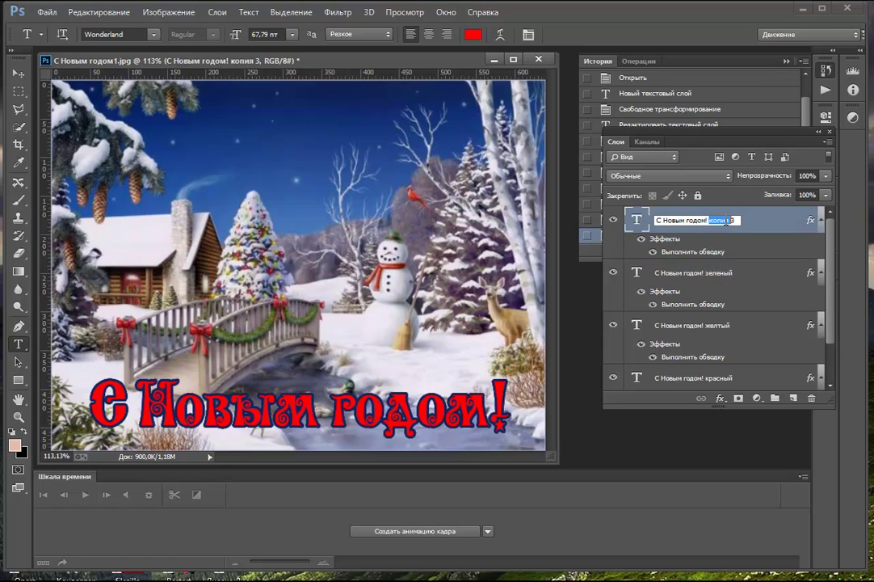
text(фиолетовый)
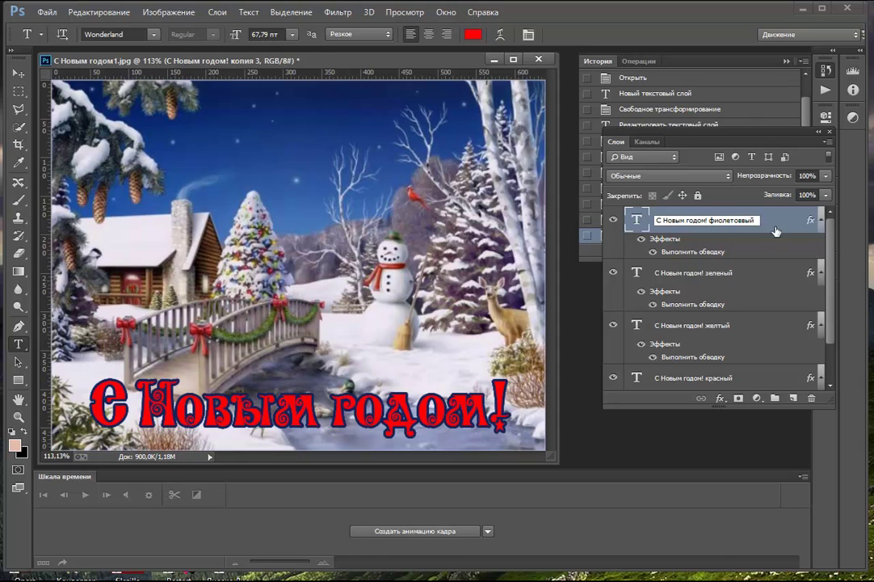
Create a frame animation in the timeline and duplicate the first frame three times for four frames.
click(419, 531)
click(219, 560)
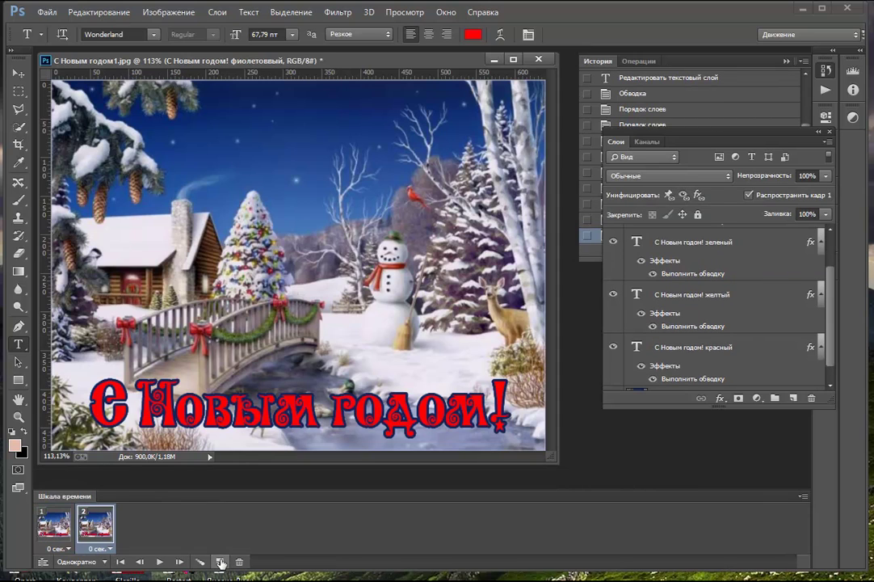
click(219, 561)
click(219, 561)
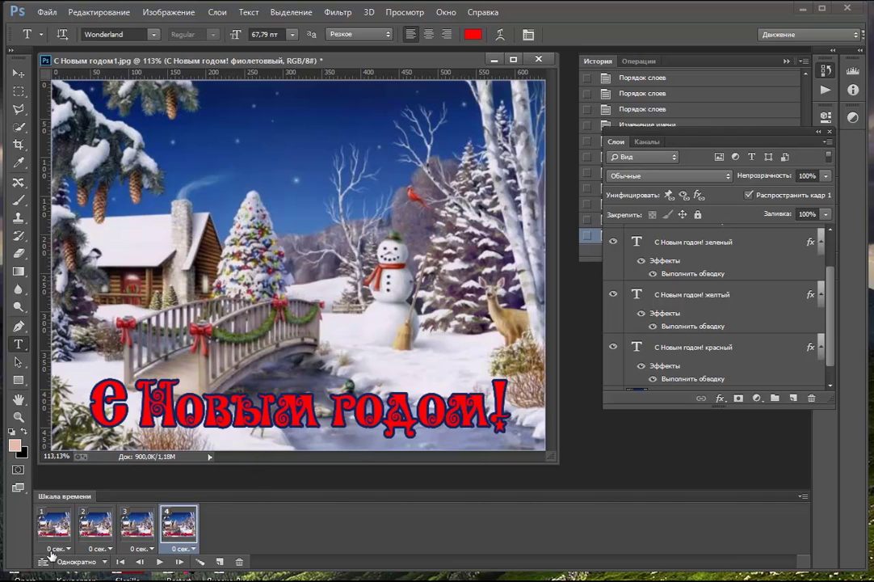
In frame 1, hide the "желтый", "зеленый" and "фиолетоввый" text layers, leaving the "красный" text visible.
click(63, 530)
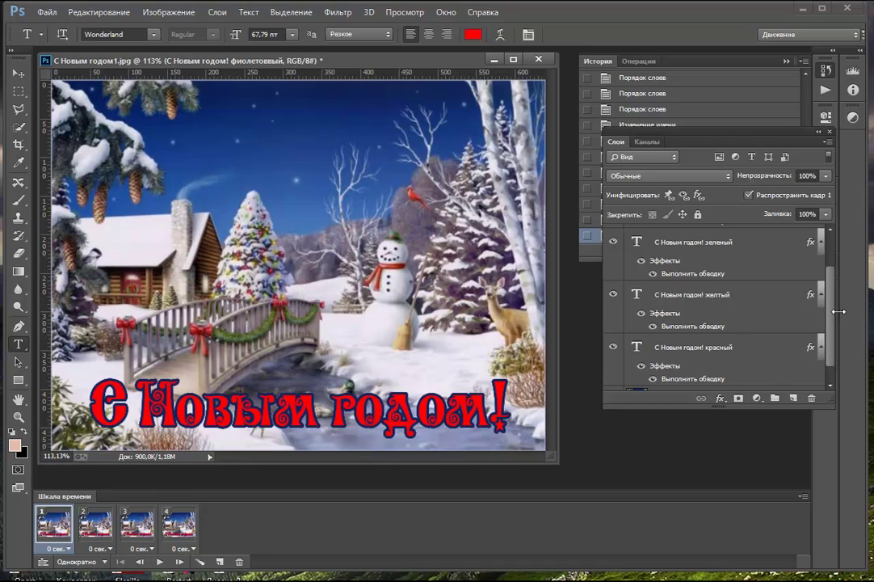
scroll(834, 310, down, 1)
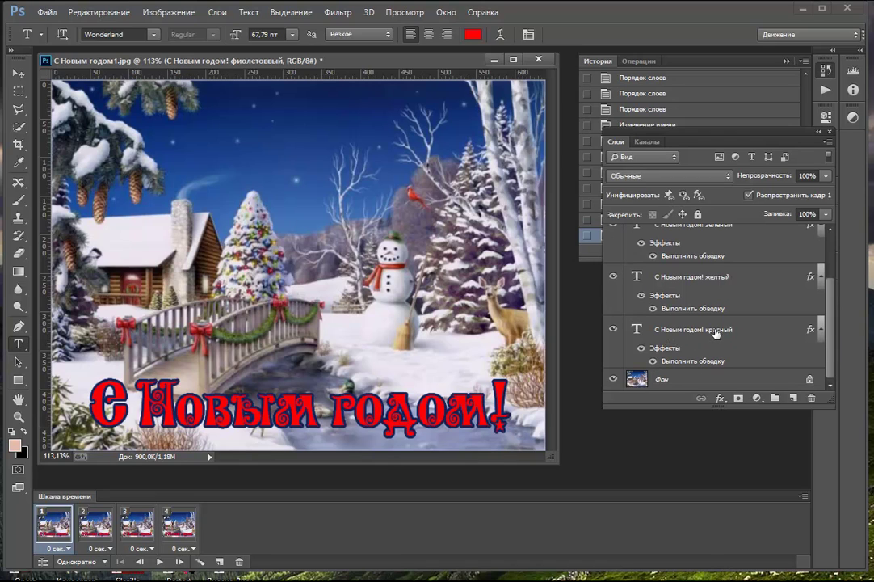
click(612, 276)
scroll(834, 299, up, 2)
scroll(834, 299, up, 2)
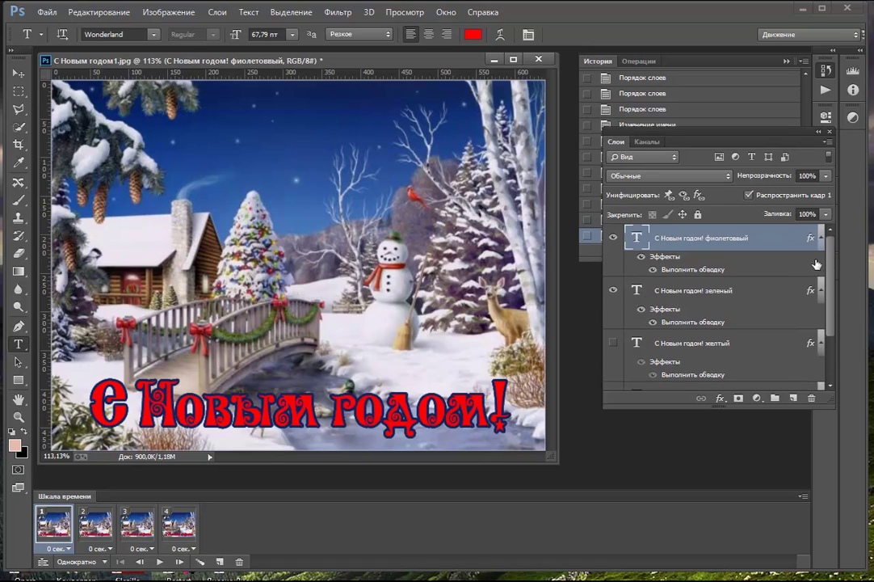
click(612, 290)
click(614, 237)
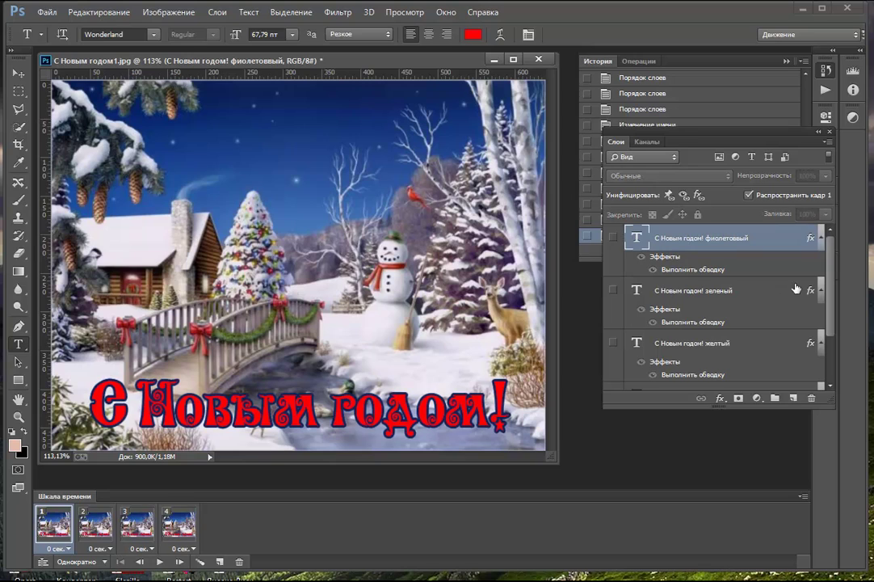
scroll(832, 279, down, 4)
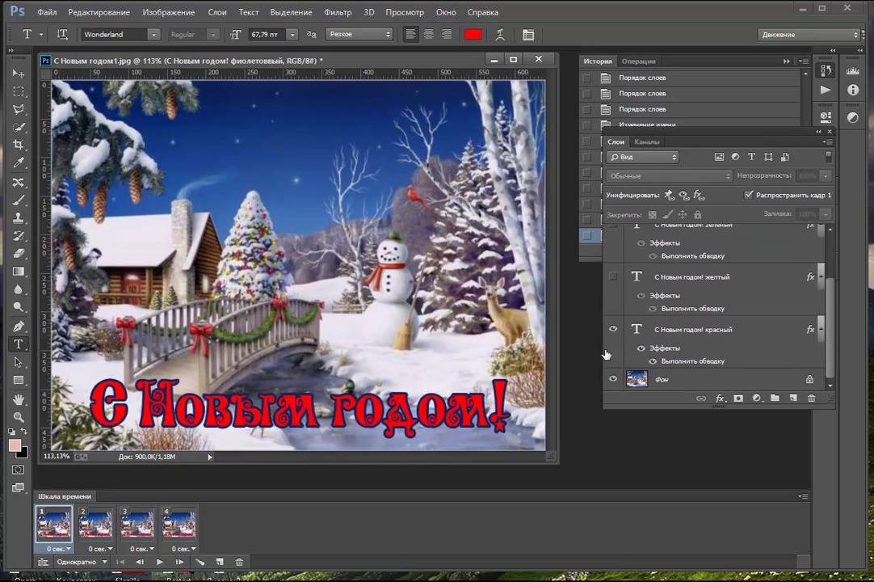
In frame 2, hide the "красный" text layer and show the "желтый" one.
click(96, 525)
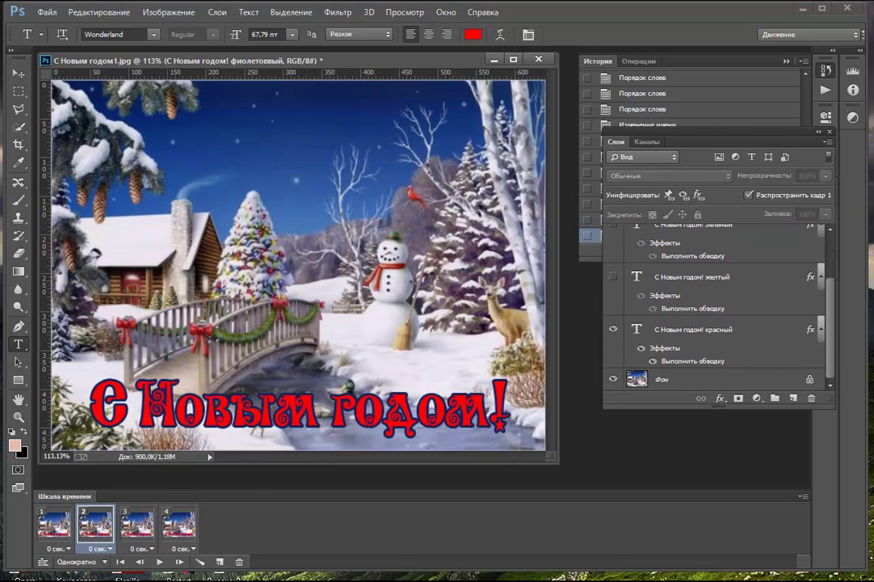
click(614, 331)
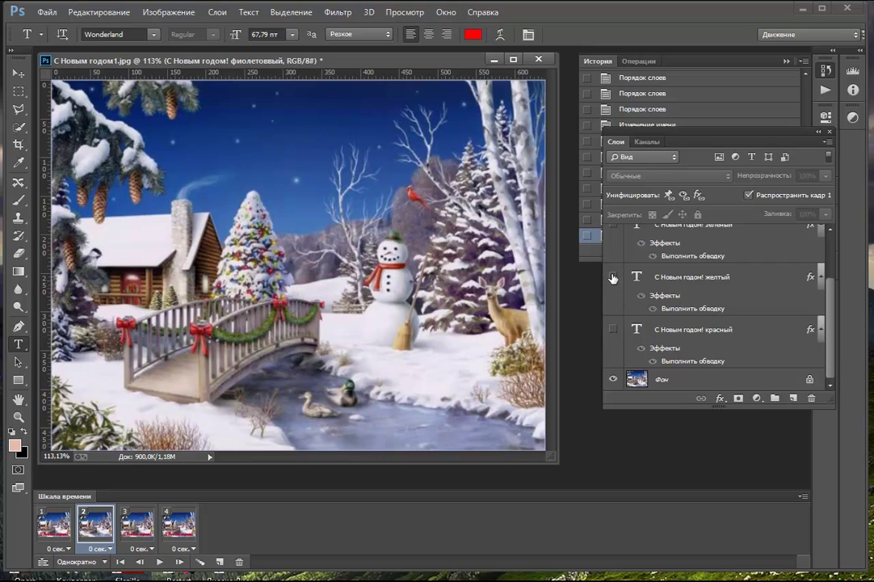
click(614, 278)
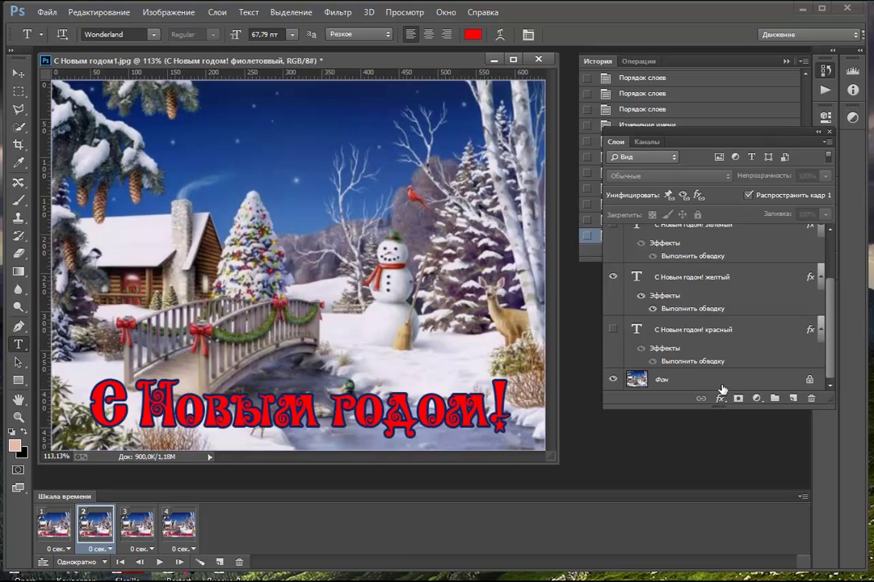
Recolour the whole "С Новым годом!" text on the "желтый" layer yellow (f6f903).
drag(508, 402, 89, 400)
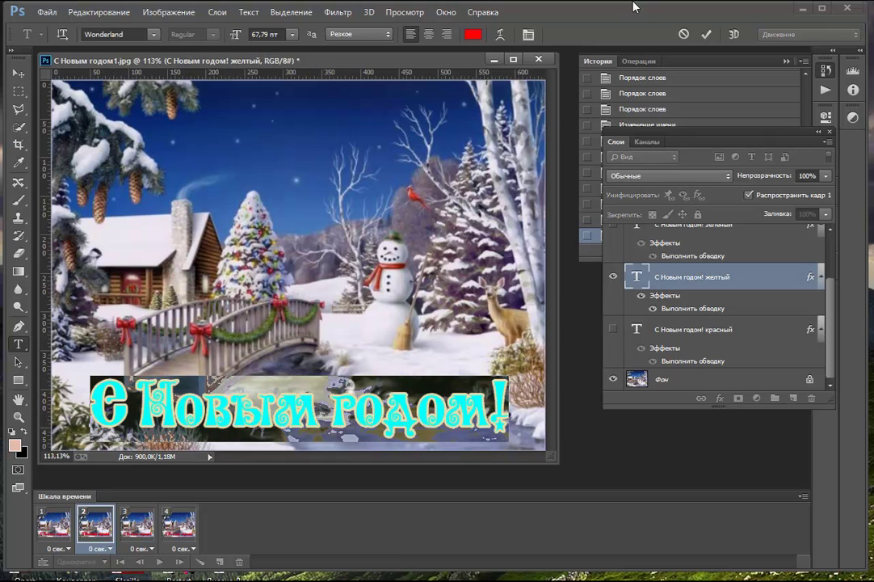
click(473, 33)
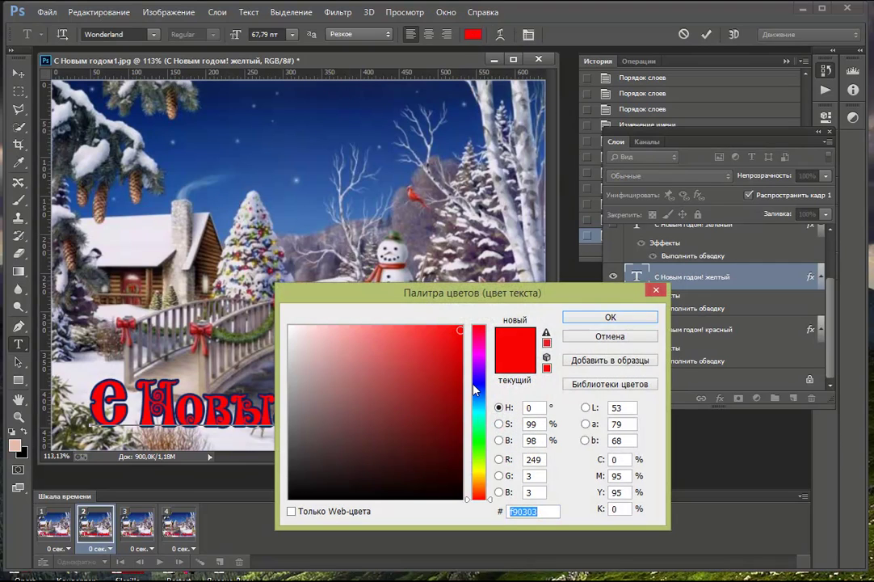
click(477, 469)
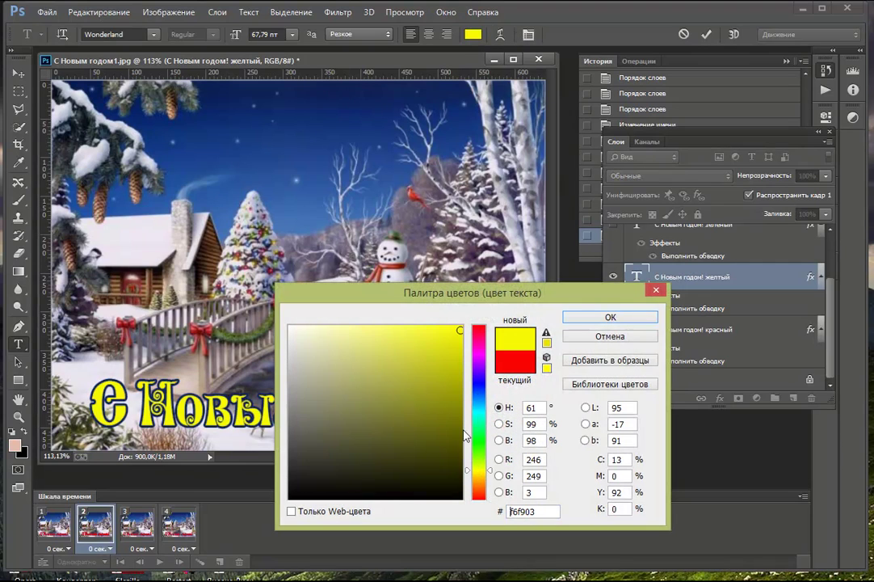
click(608, 317)
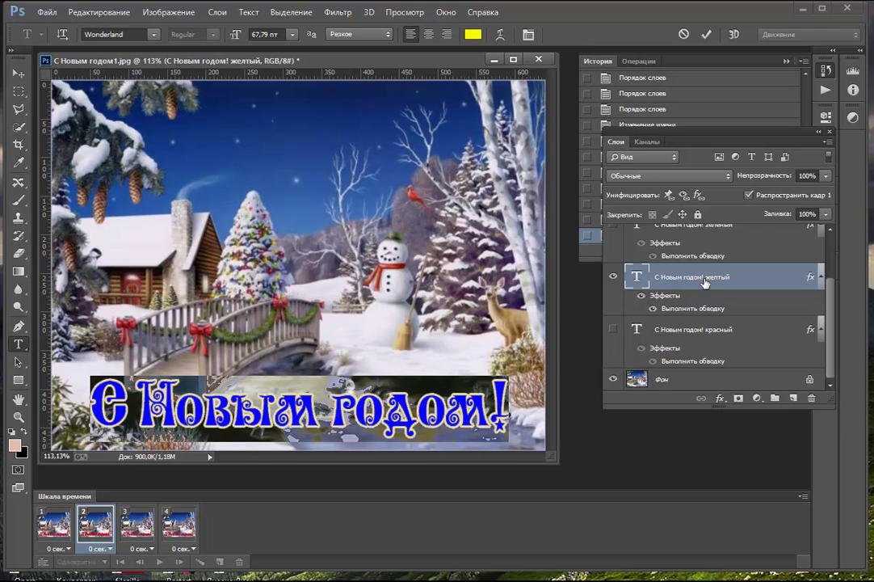
In frame 3, hide the "красный" text layer and show the "зеленый" one.
click(138, 523)
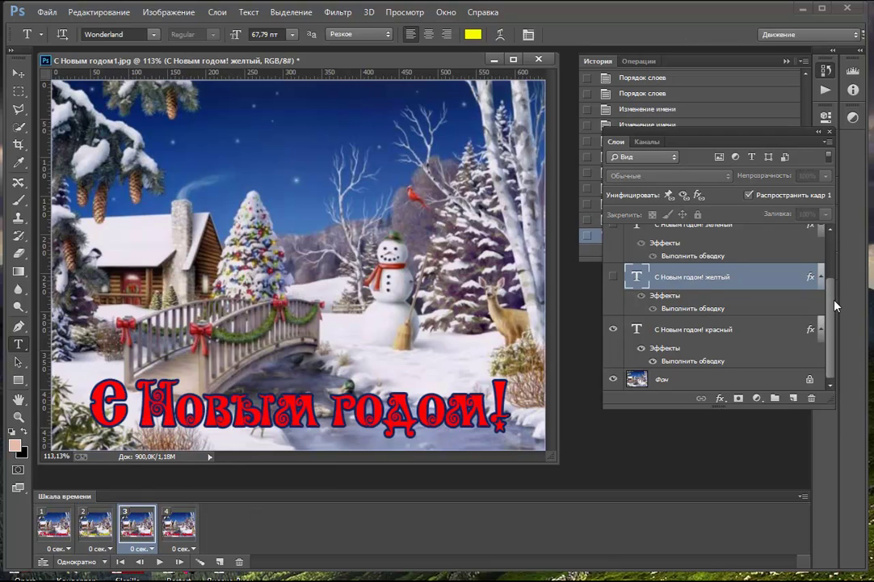
drag(830, 313, 832, 273)
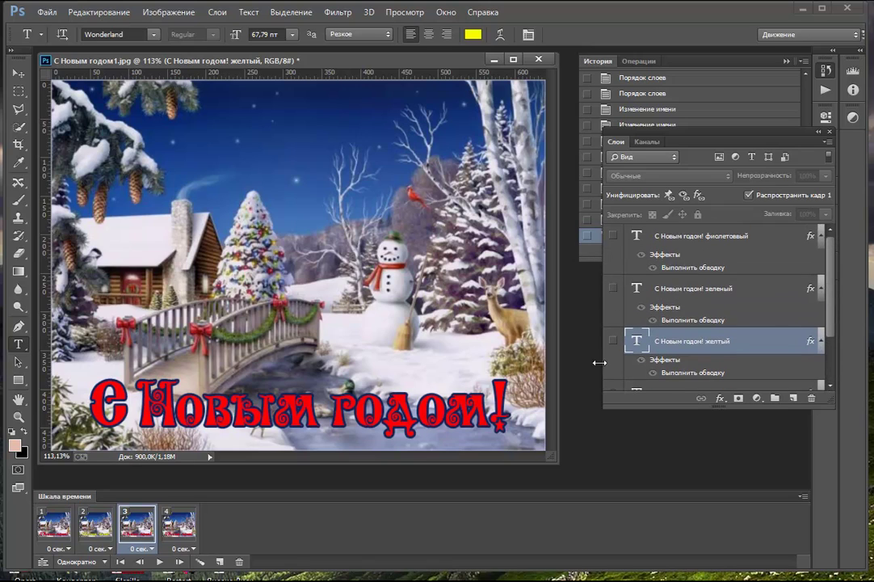
scroll(703, 271, down, 2)
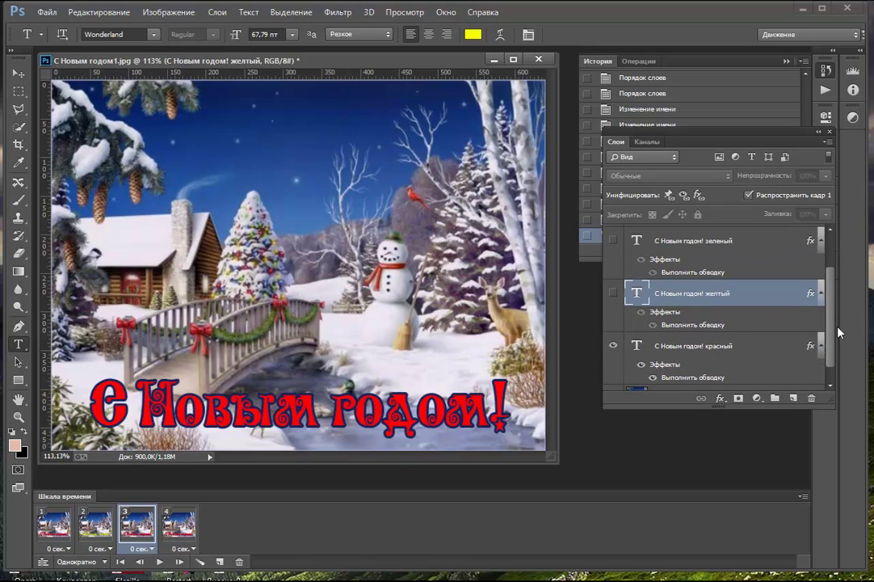
click(613, 347)
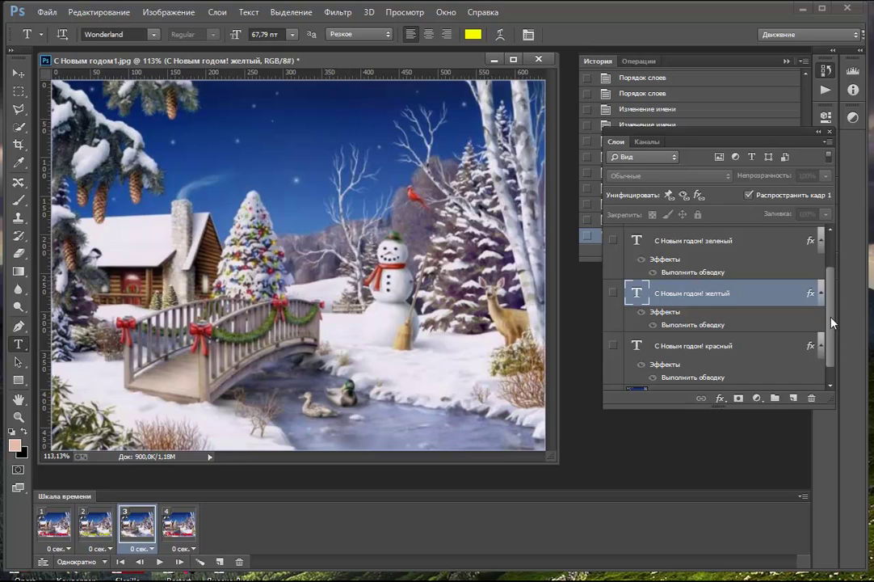
scroll(832, 300, up, 2)
scroll(832, 300, up, 1)
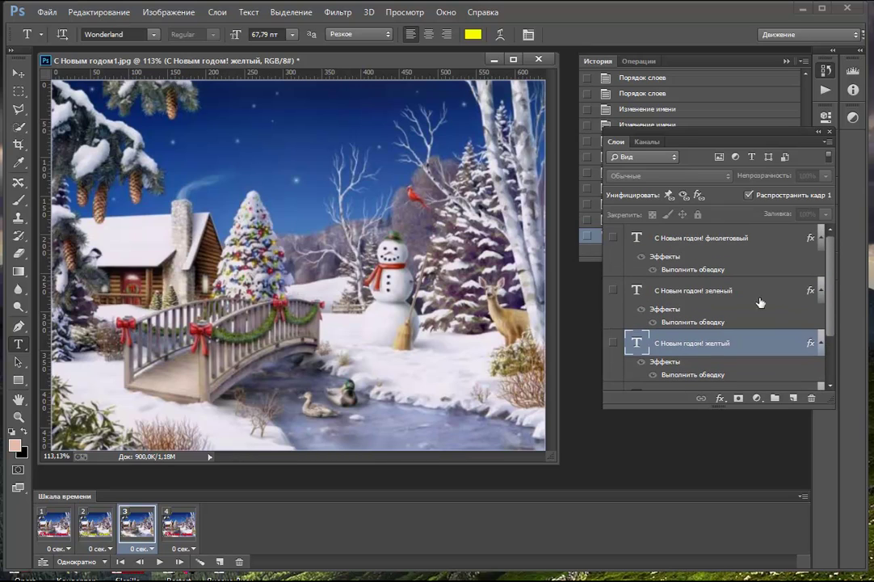
click(613, 292)
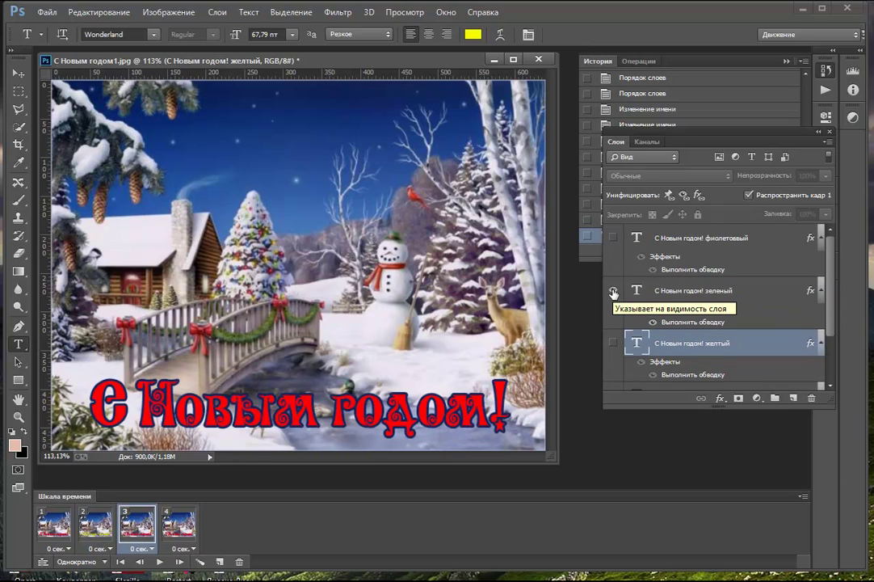
Recolour the whole "С Новым годом!" text on the "зеленый" layer green (03f914).
click(685, 296)
click(473, 34)
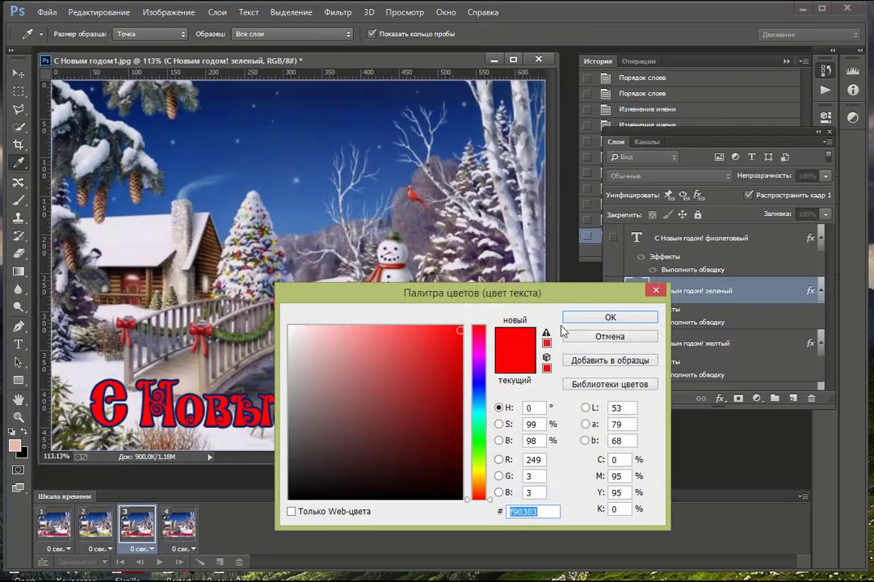
click(610, 336)
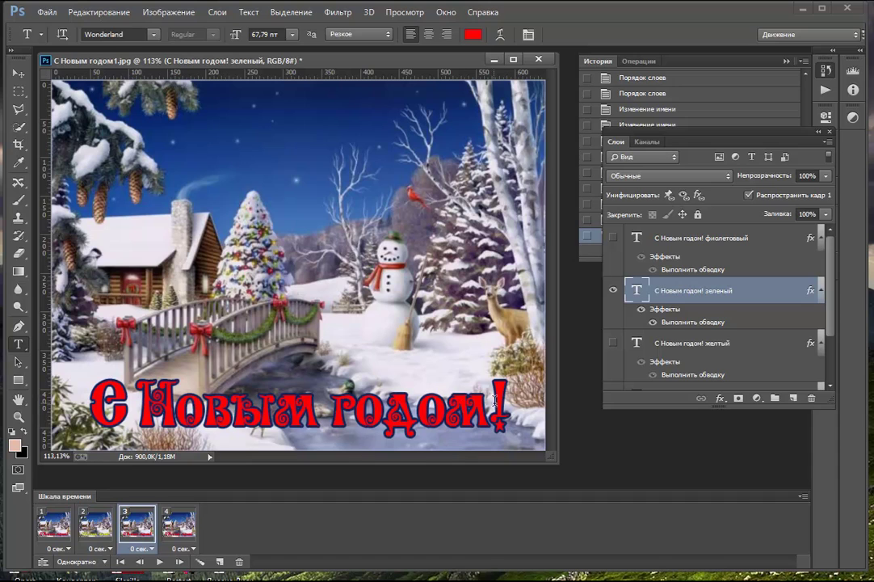
drag(502, 404, 88, 405)
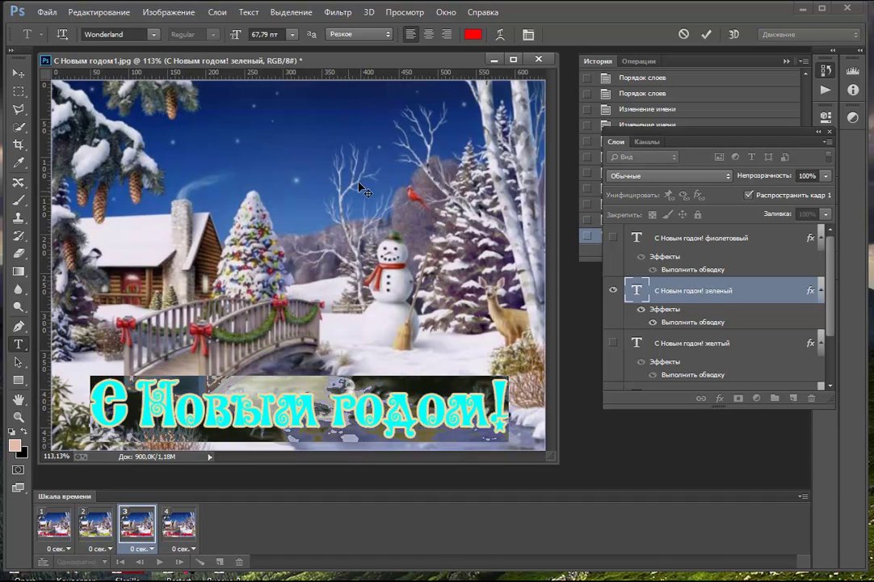
click(473, 34)
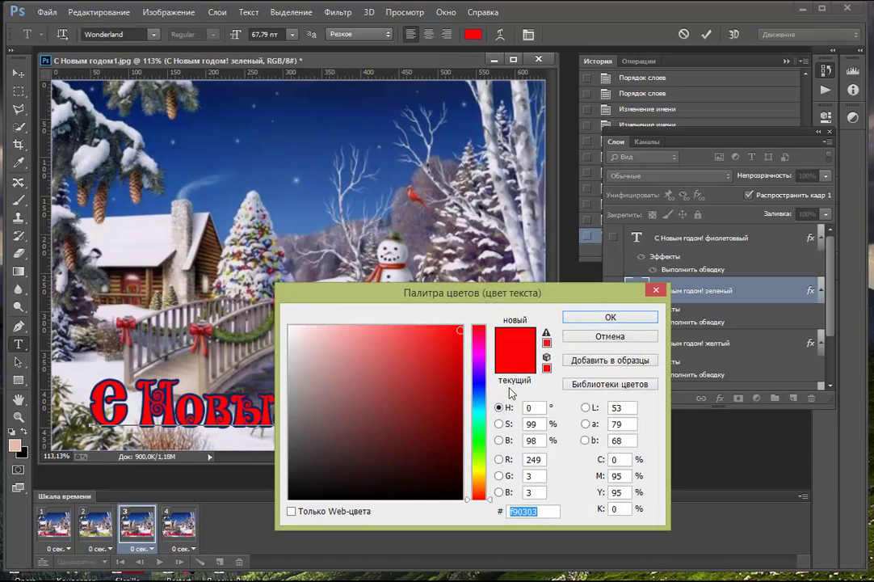
drag(478, 455, 478, 439)
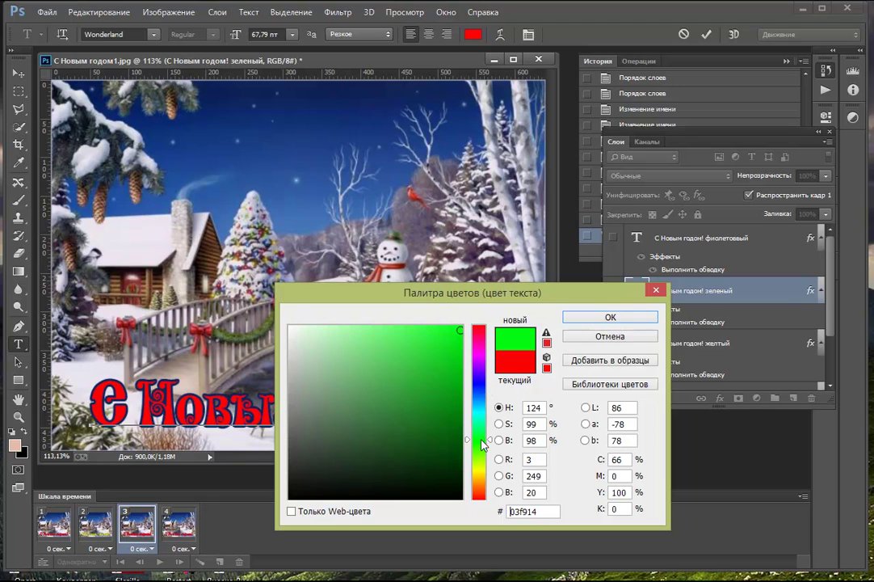
click(622, 319)
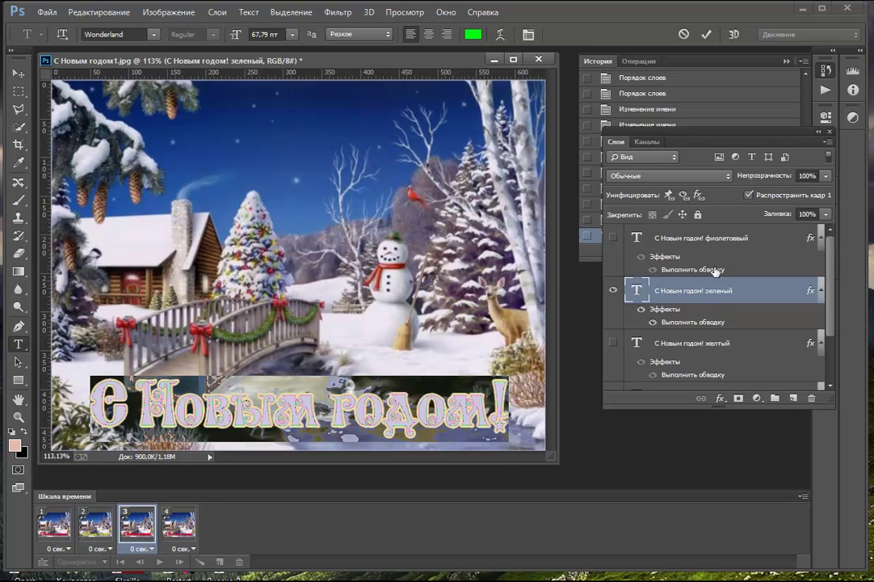
In frame 4, hide the "красный" text layer and show the "фиолетоввый" one.
click(179, 524)
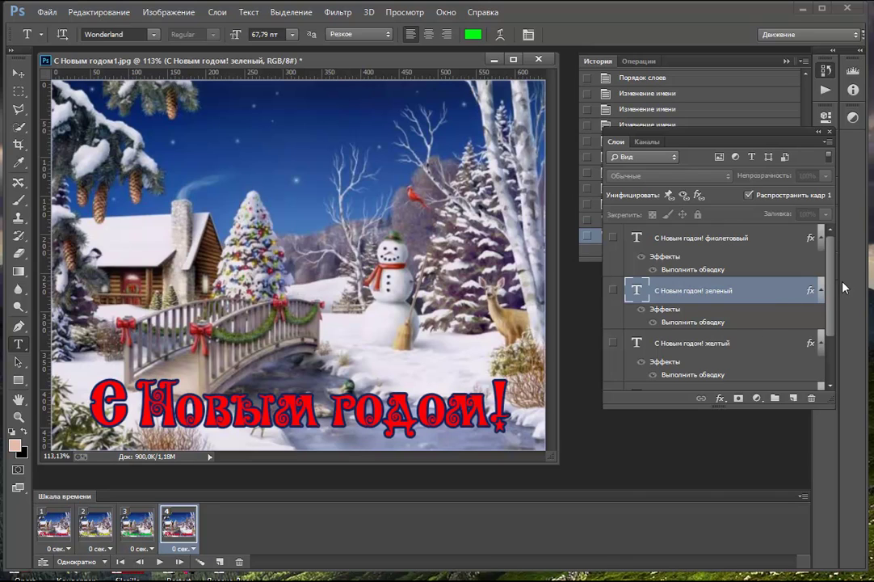
scroll(831, 281, down, 2)
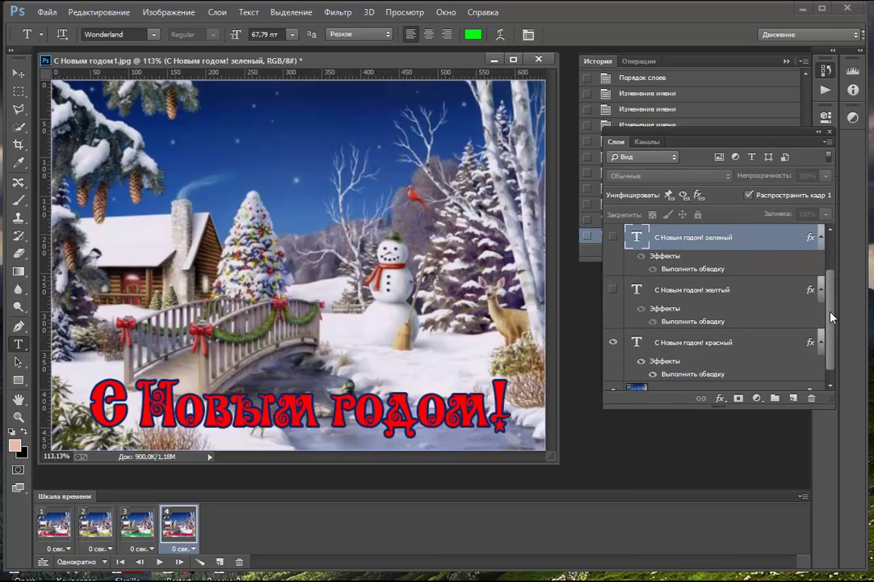
click(614, 332)
scroll(831, 286, up, 2)
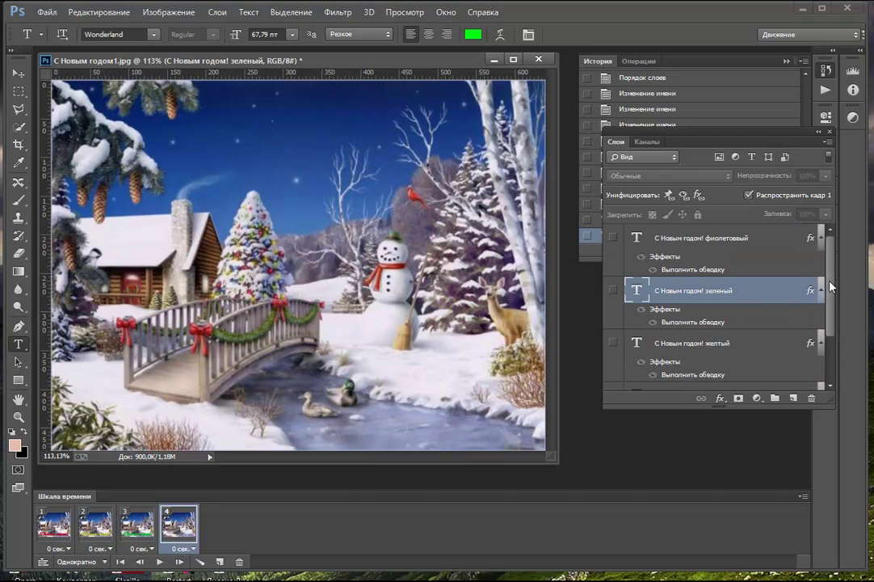
click(613, 237)
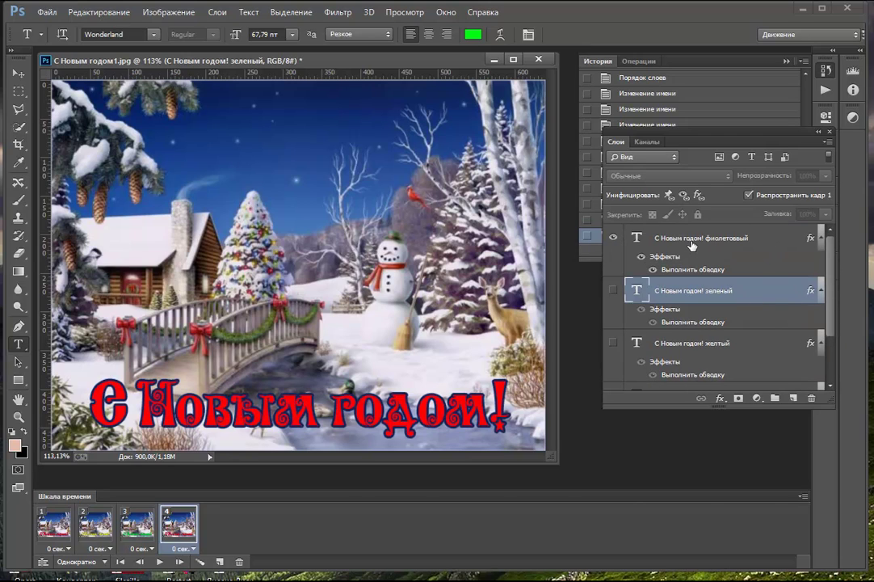
click(473, 34)
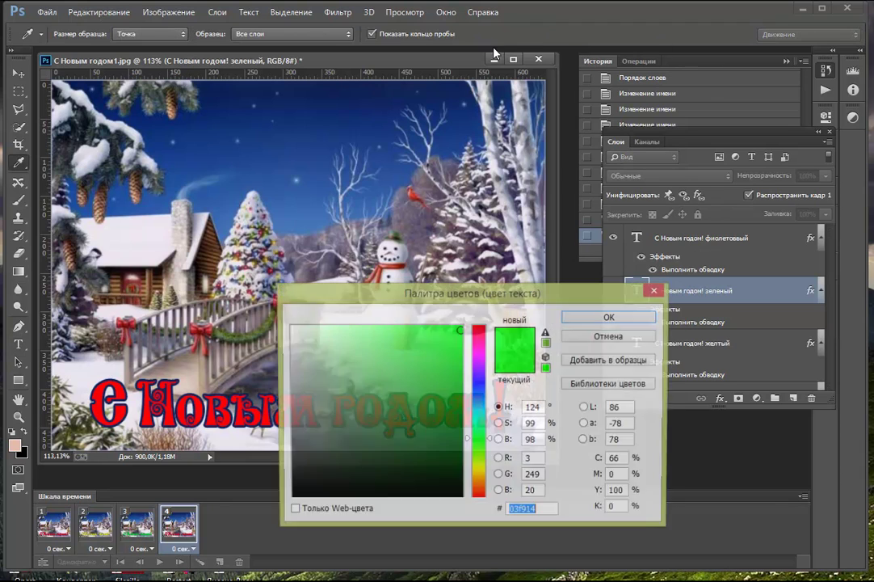
click(570, 339)
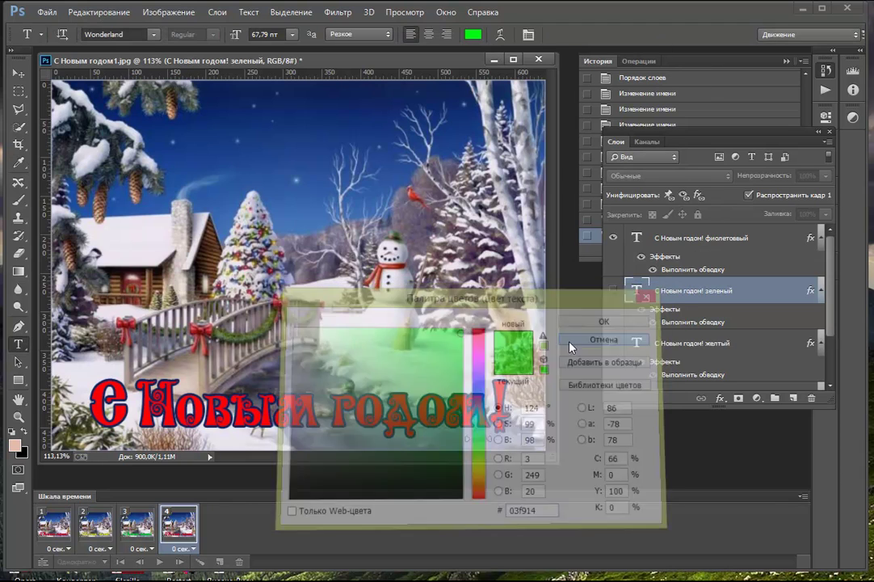
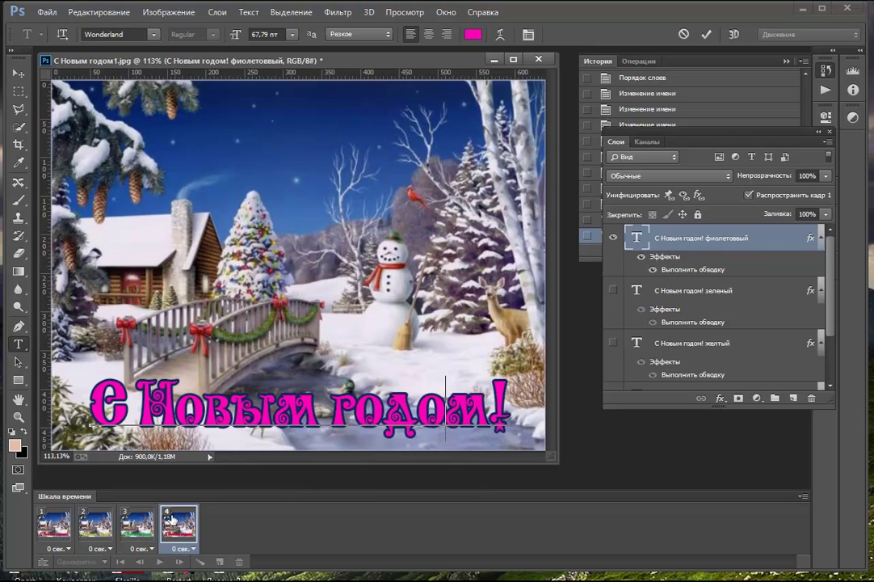
Set the delay of all four animation frames to 0,2 seconds.
click(53, 526)
shift+click(191, 527)
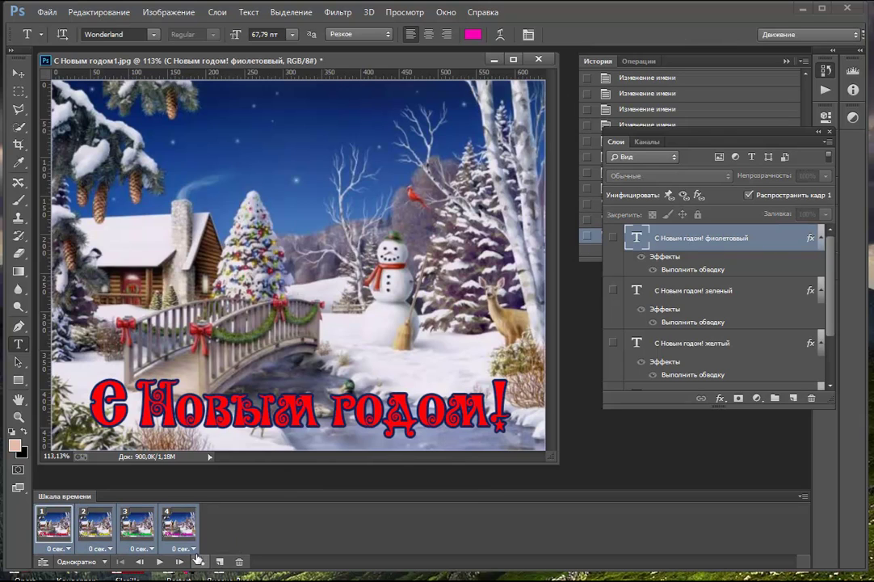
click(183, 548)
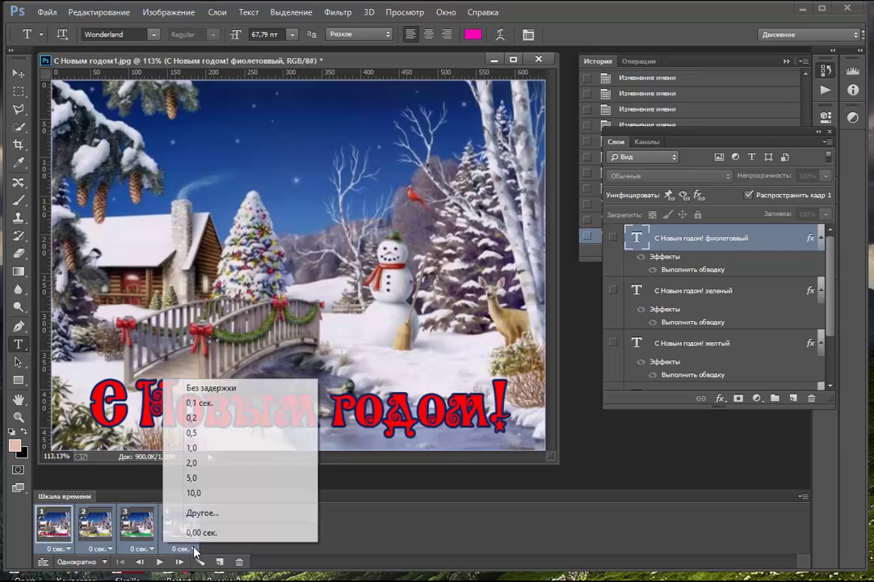
click(205, 419)
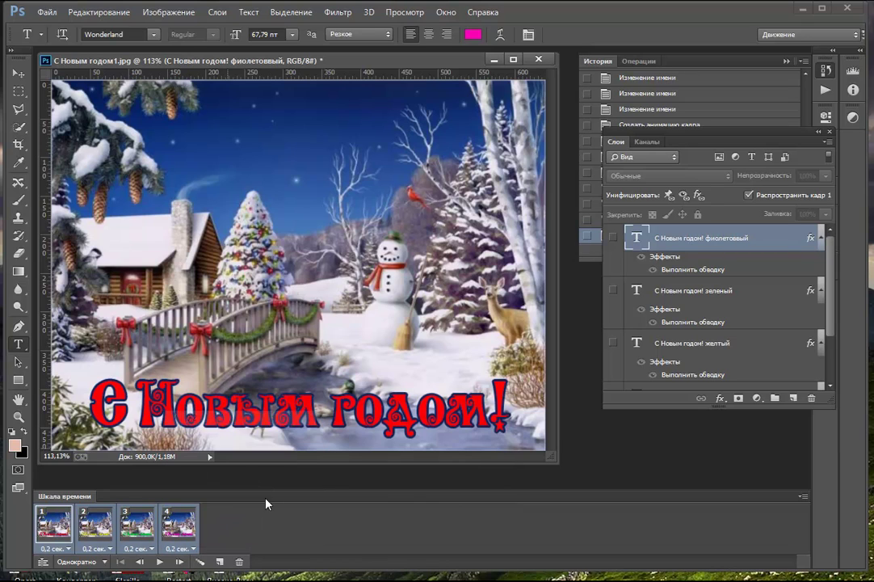
Set the animation's looping to "Постоянно" and preview its playback.
click(160, 561)
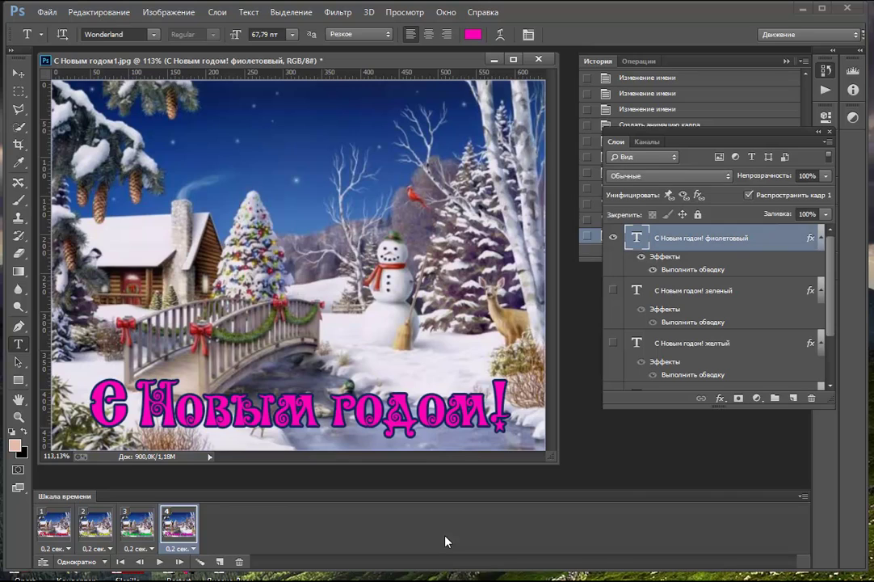
click(81, 562)
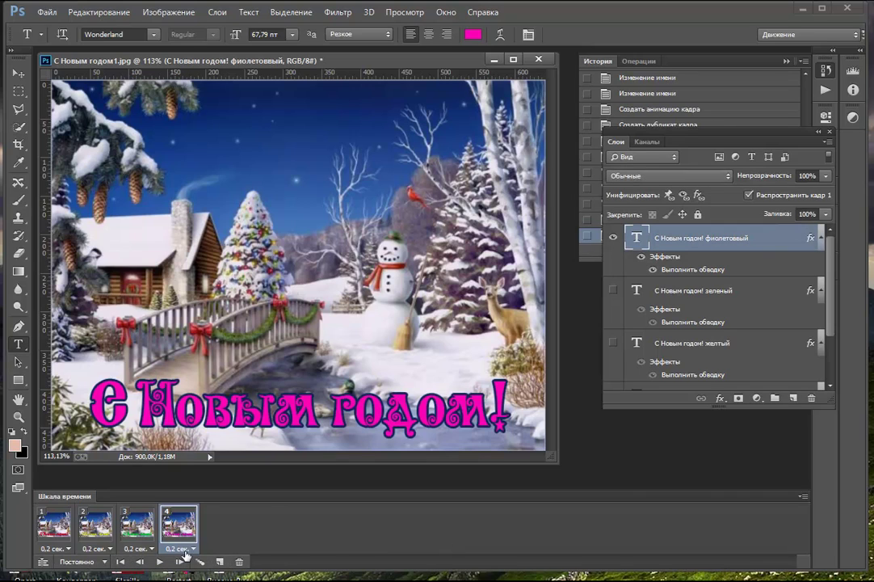
click(134, 482)
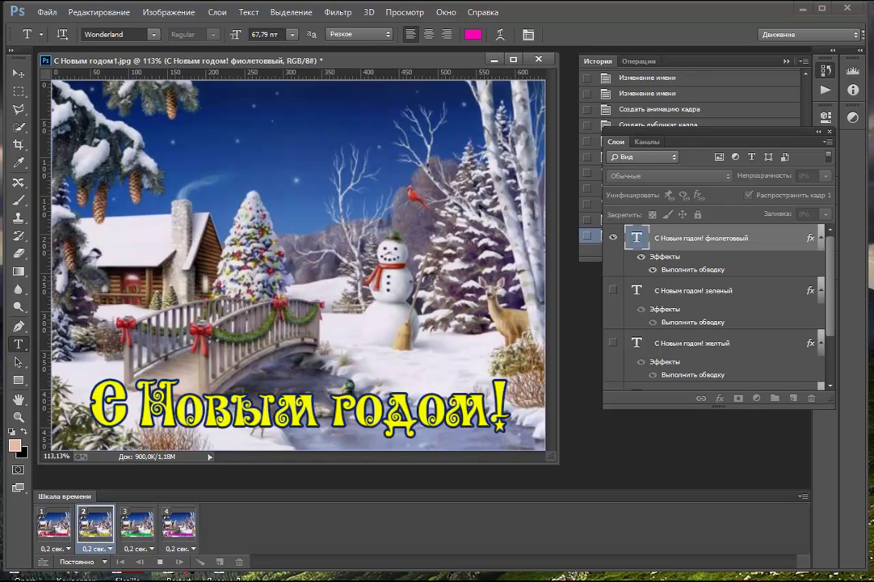
click(157, 561)
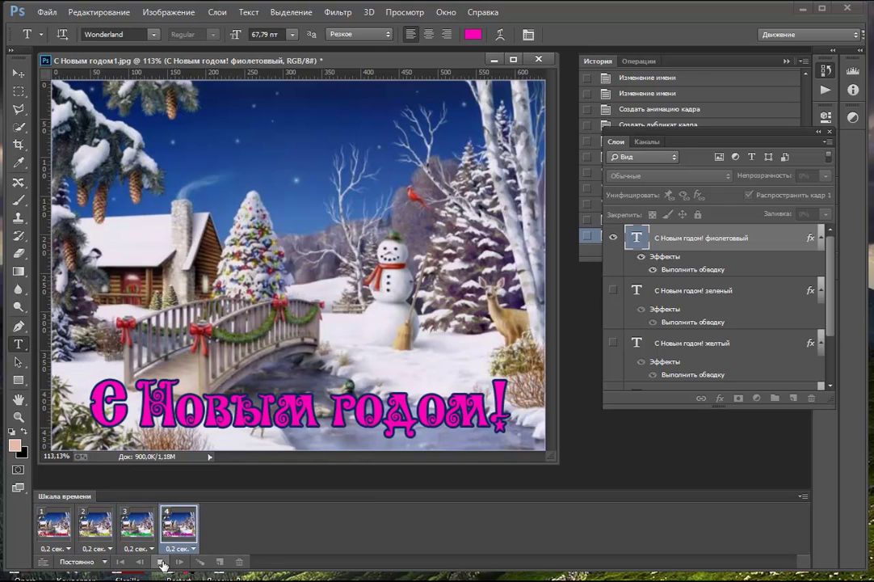
In frame 1, add an outer glow to the "красный" text layer in the text's red (f90303).
click(51, 525)
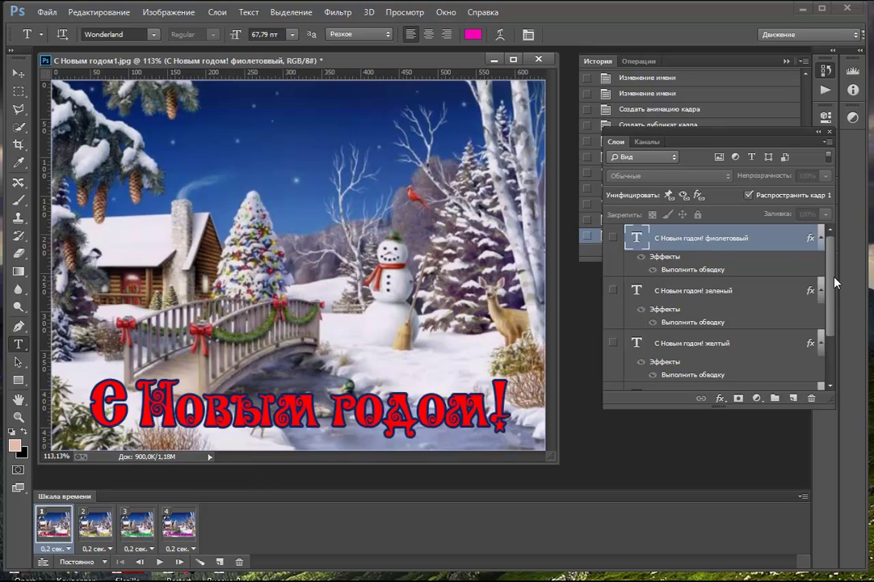
scroll(821, 307, down, 3)
click(714, 335)
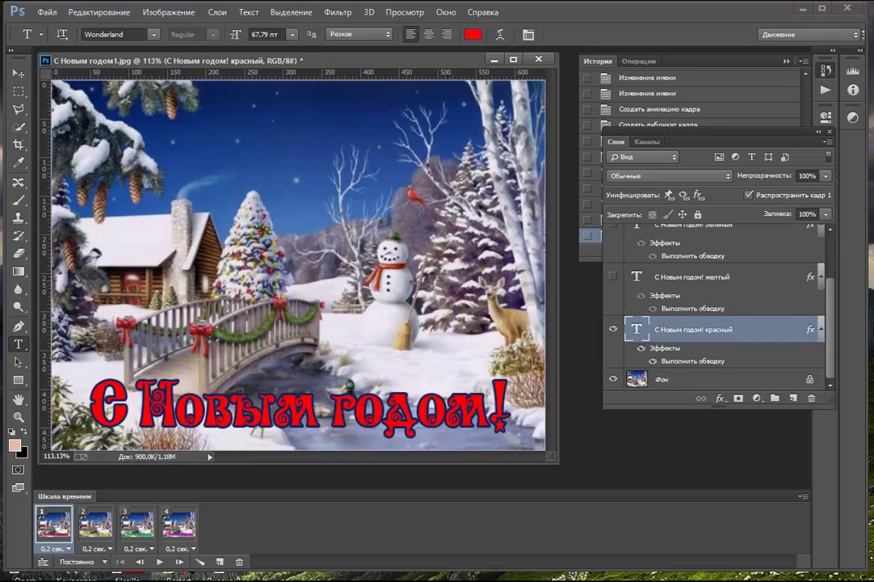
double_click(670, 353)
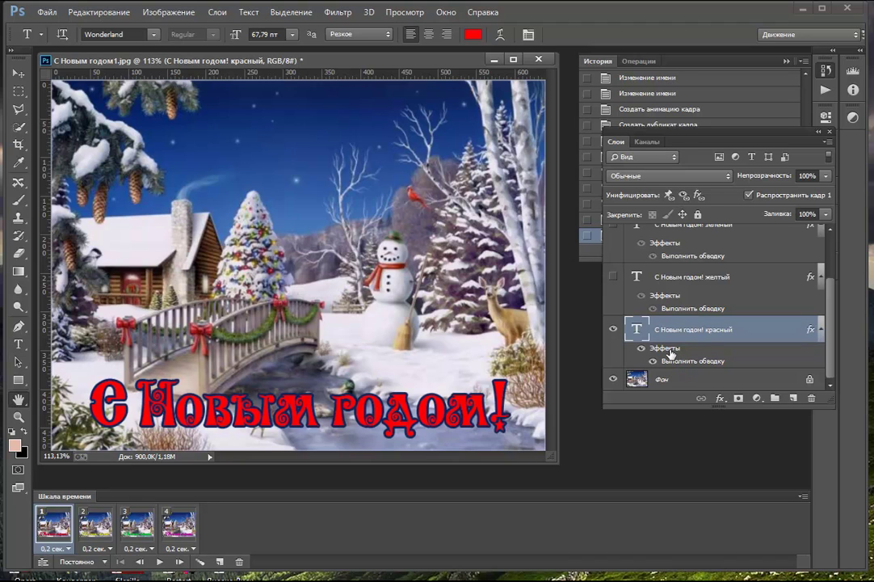
drag(651, 293, 648, 210)
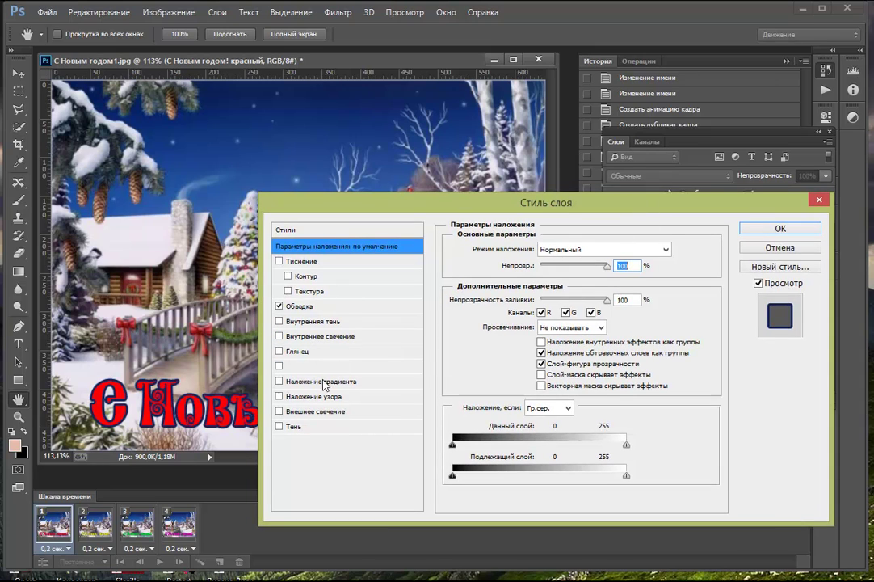
click(323, 412)
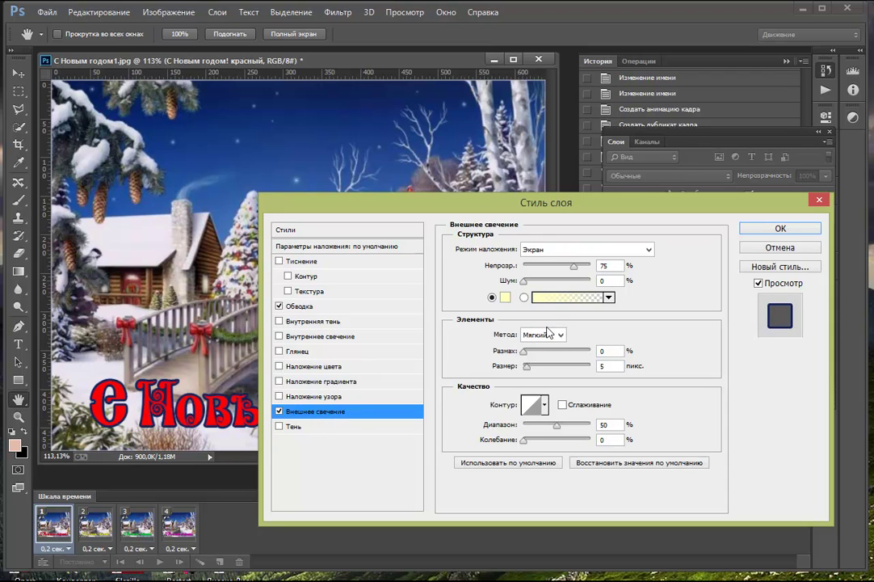
click(505, 298)
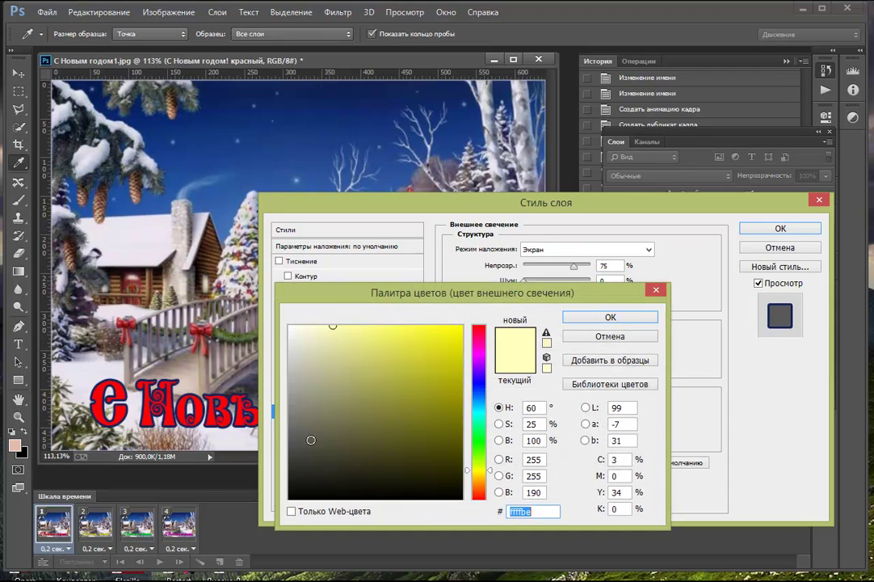
click(154, 408)
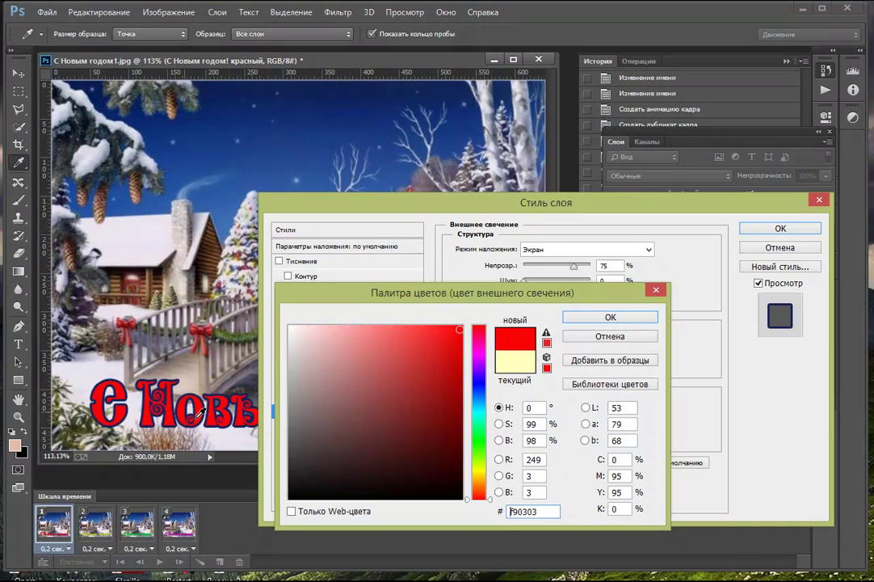
click(611, 318)
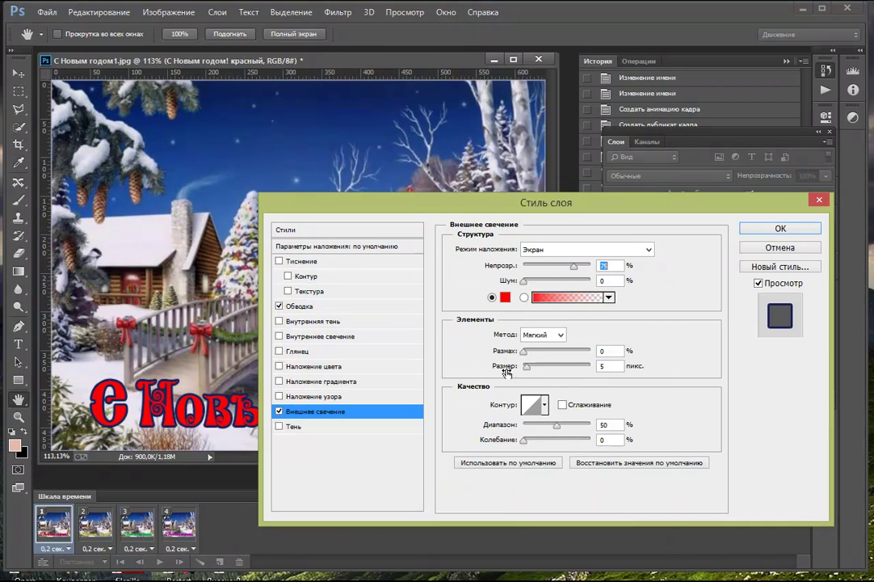
Set the red outer glow's spread to 16%, size to 27 px and range to 28%, and apply the layer style.
mouse_move(524, 352)
mouse_down()
mouse_move(534, 369)
mouse_move(538, 358)
mouse_move(527, 356)
mouse_up()
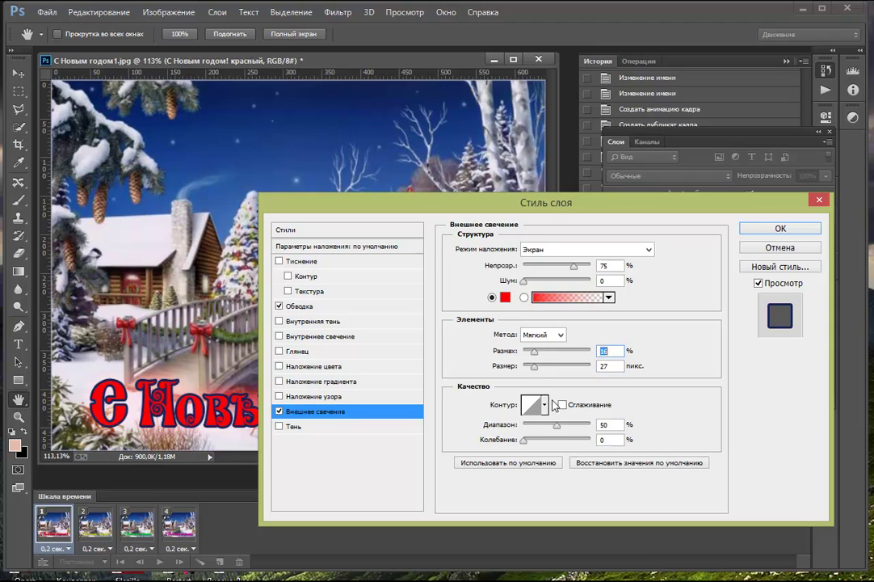
click(561, 335)
click(562, 337)
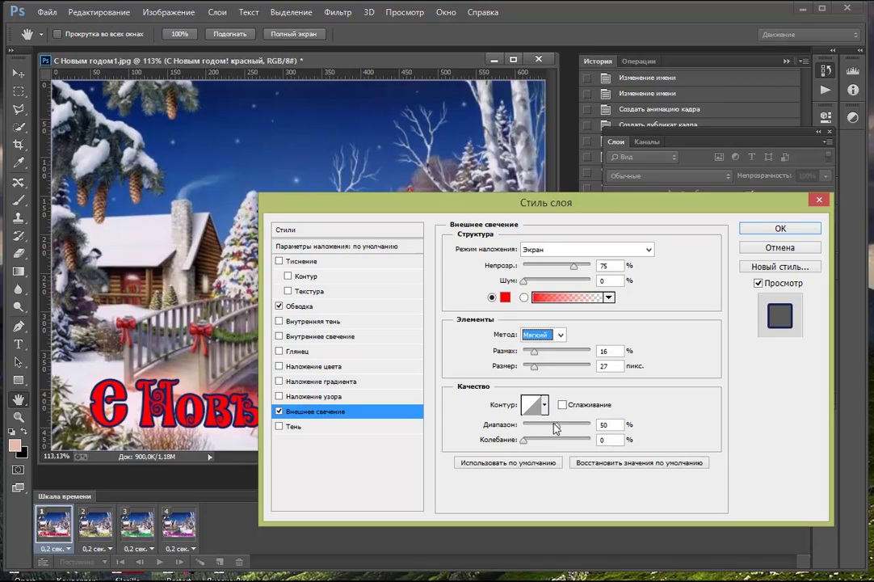
mouse_move(556, 425)
mouse_down()
mouse_move(527, 424)
mouse_move(540, 426)
mouse_up()
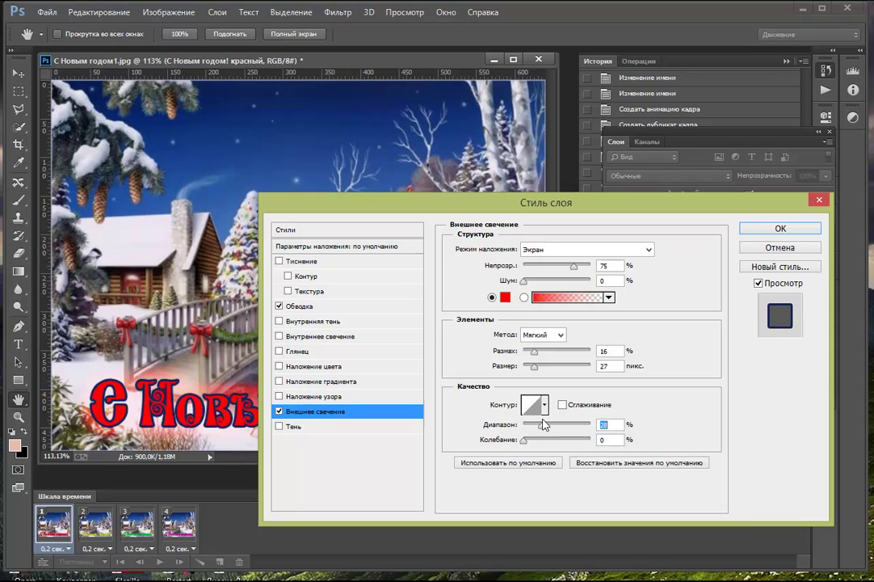
click(522, 442)
click(780, 231)
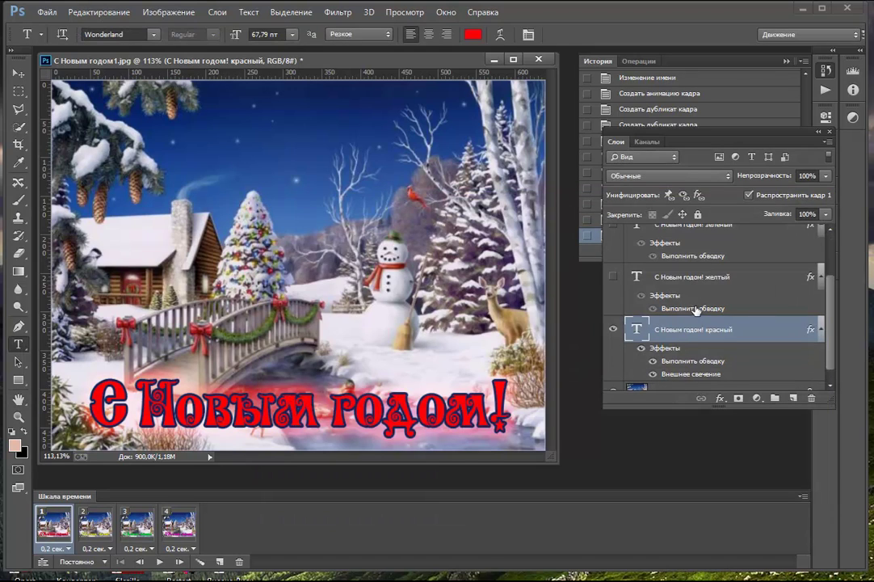
In frame 2, give the "желтый" text layer a pale yellow outer glow with 26% spread and 29 px size.
click(96, 523)
click(704, 278)
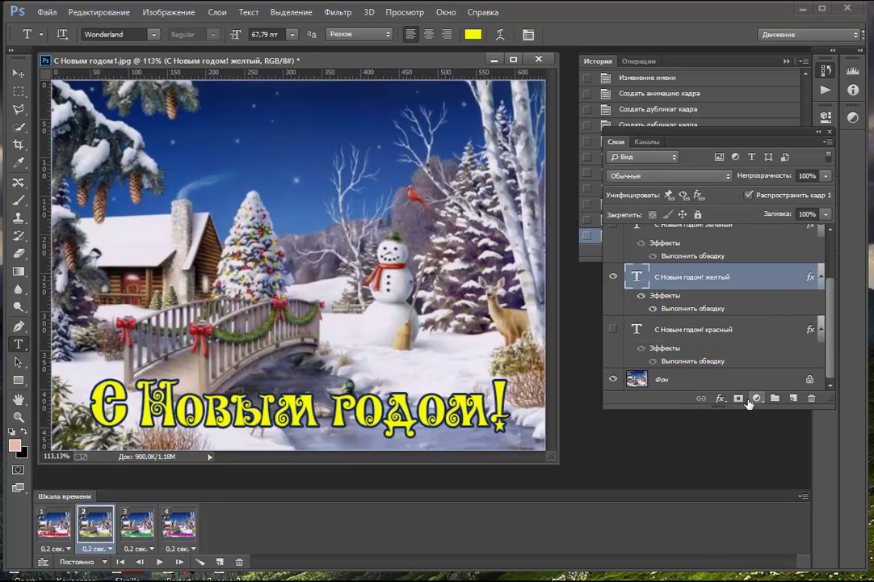
click(719, 398)
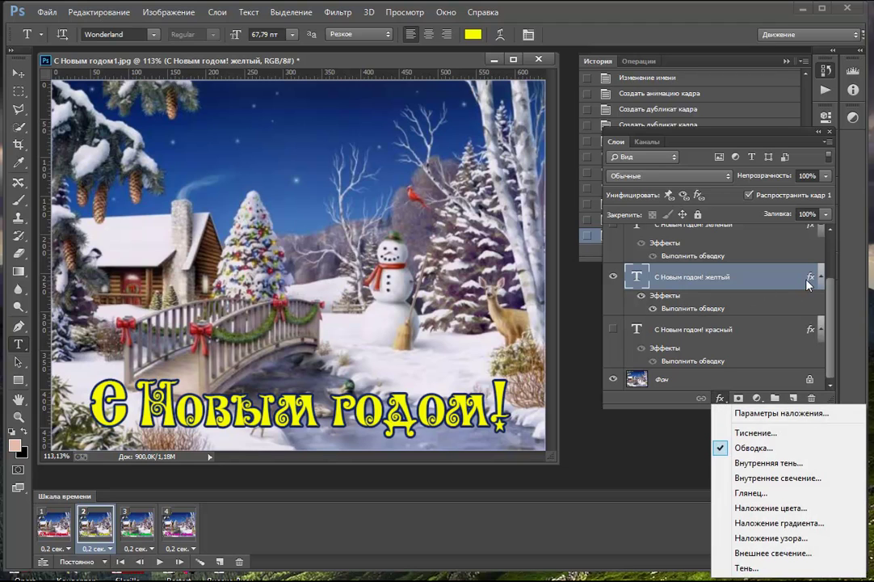
click(809, 282)
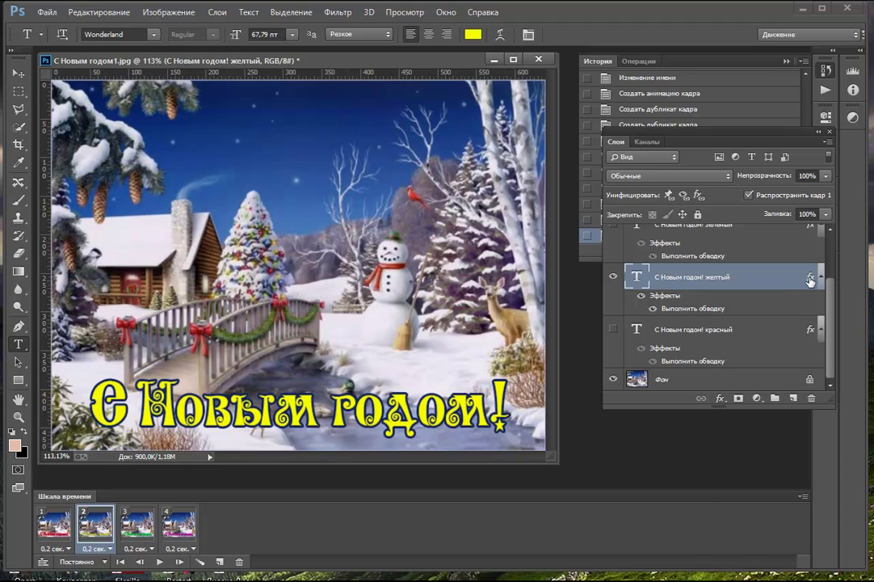
double_click(810, 281)
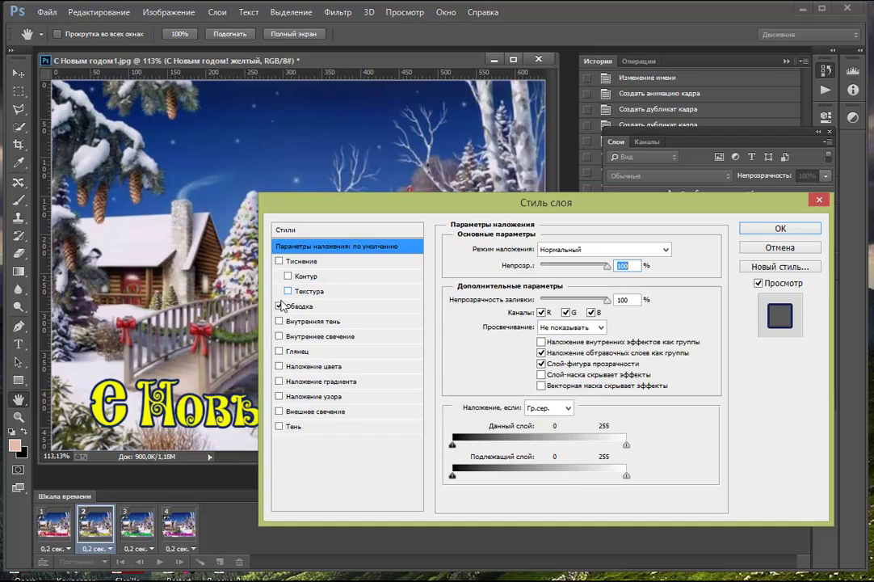
click(307, 412)
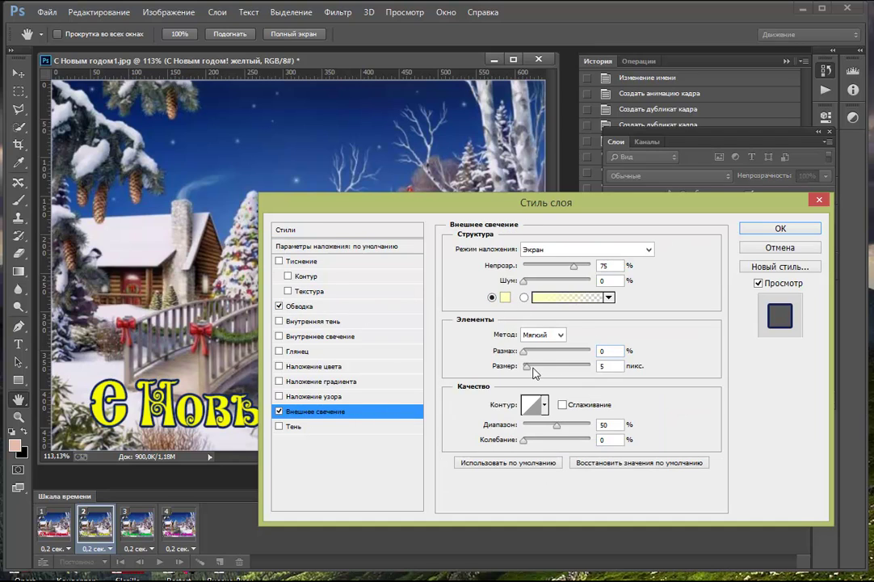
mouse_move(536, 358)
mouse_down()
mouse_move(525, 365)
mouse_move(532, 373)
mouse_move(550, 371)
mouse_move(537, 371)
mouse_move(550, 358)
mouse_move(542, 358)
mouse_up()
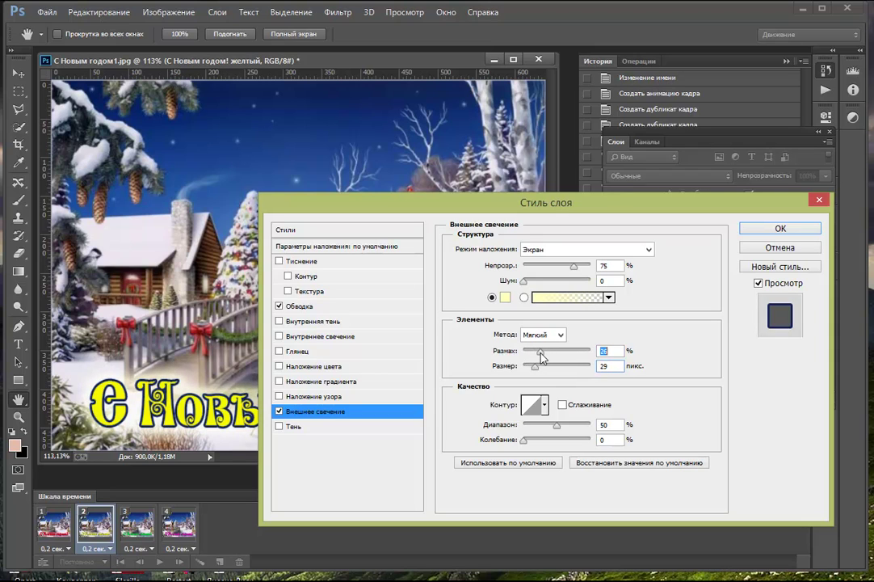
click(772, 231)
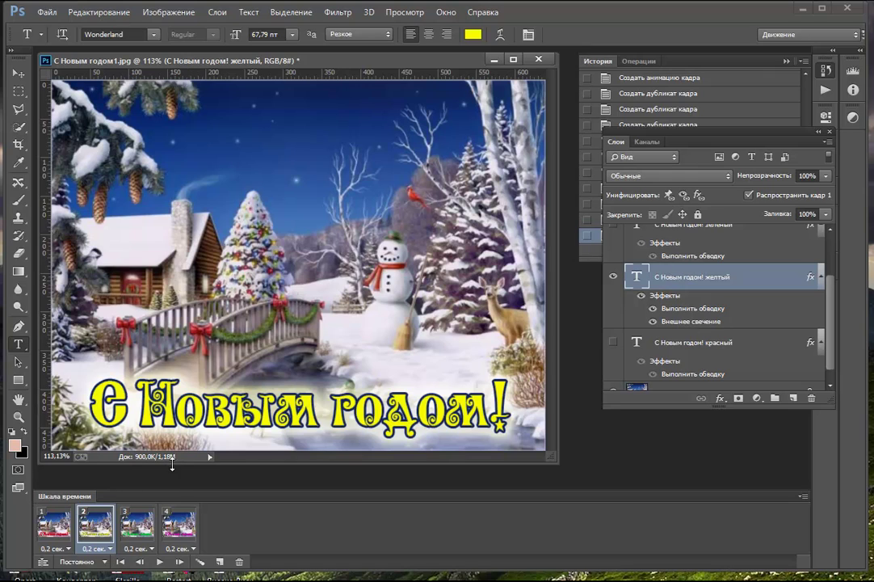
In frame 3, give the "зеленый" text layer a green (03f914) outer glow with 8% spread and 32 px size.
click(137, 524)
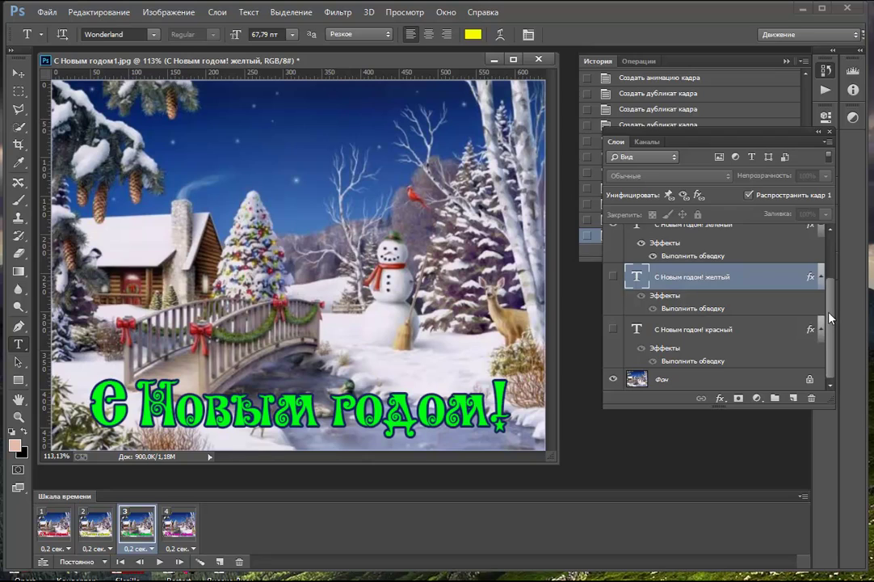
drag(830, 318, 829, 288)
click(710, 285)
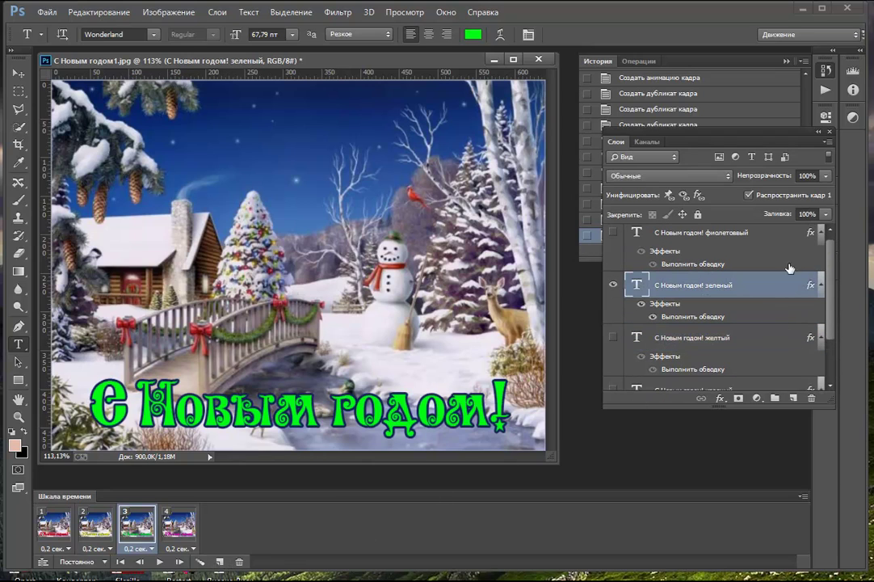
double_click(793, 289)
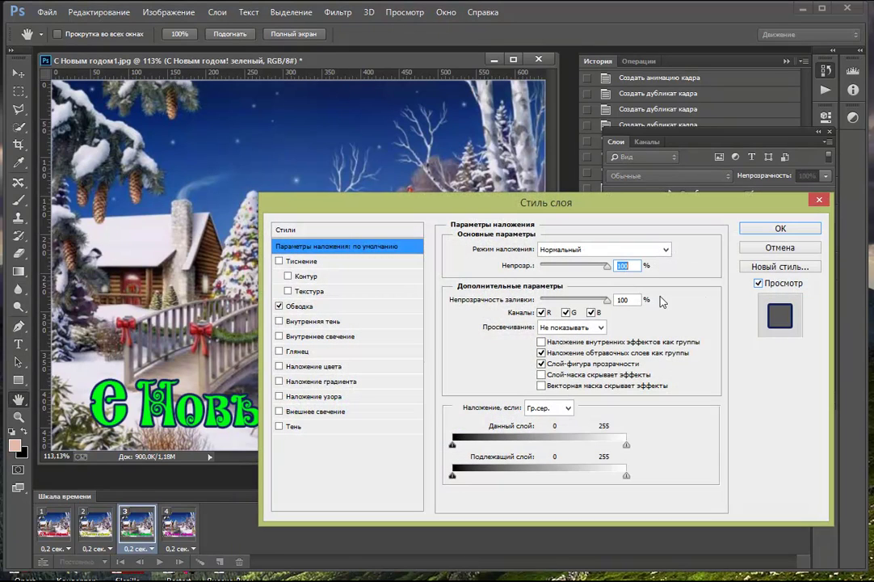
click(339, 412)
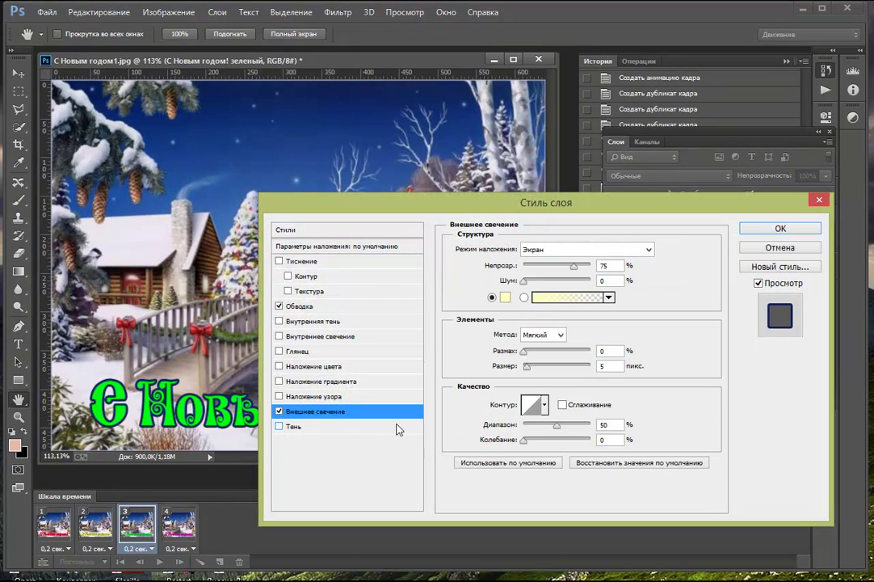
click(505, 297)
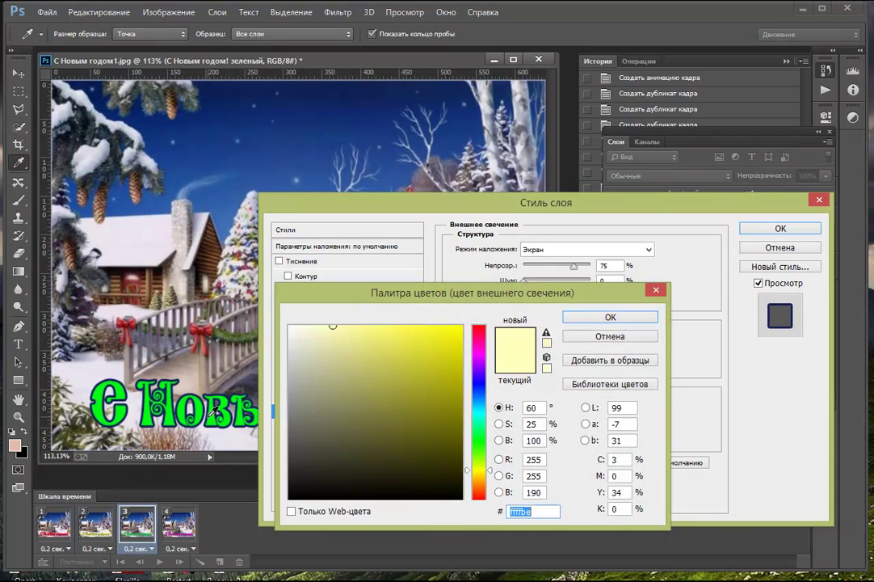
click(202, 410)
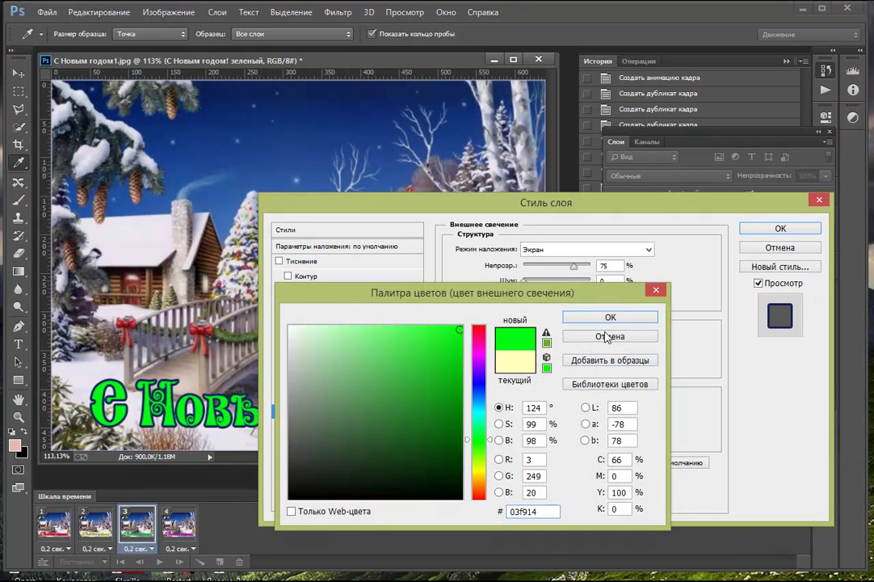
click(578, 315)
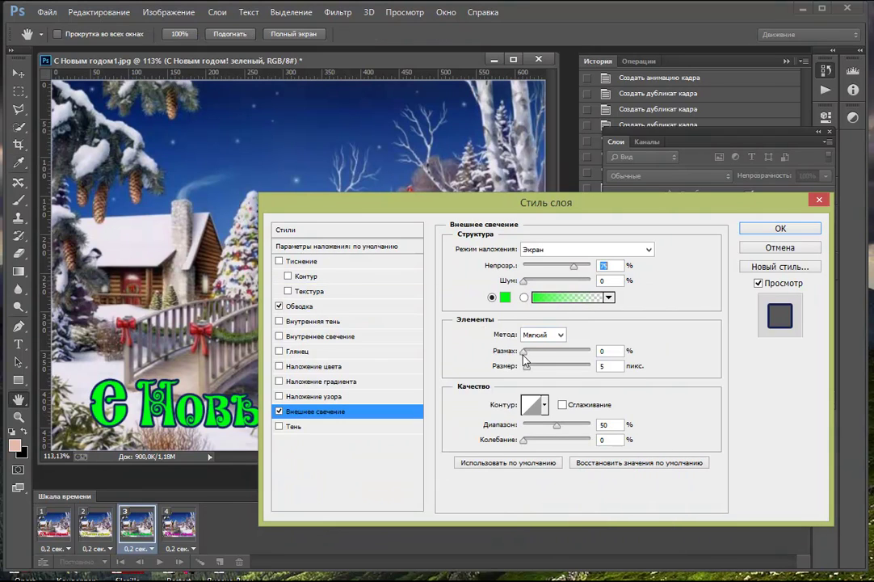
drag(524, 356, 538, 371)
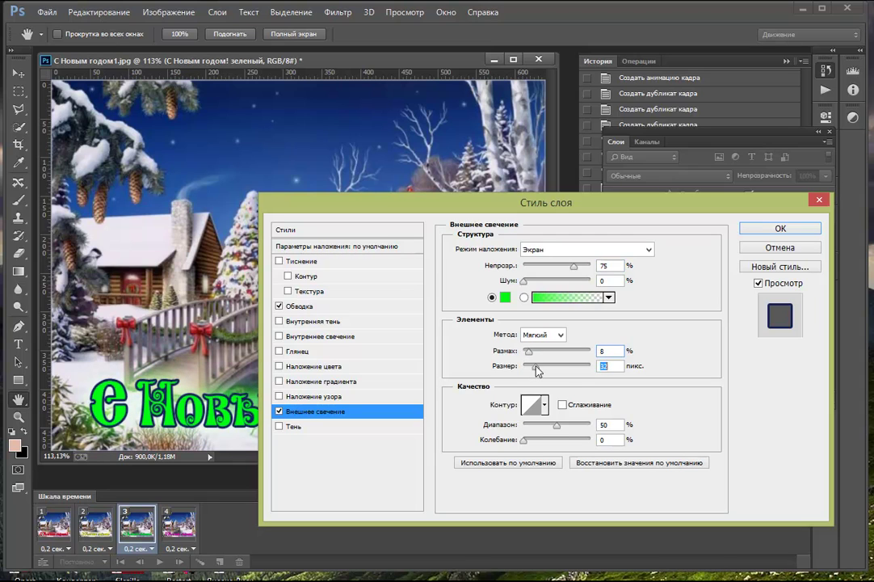
click(779, 230)
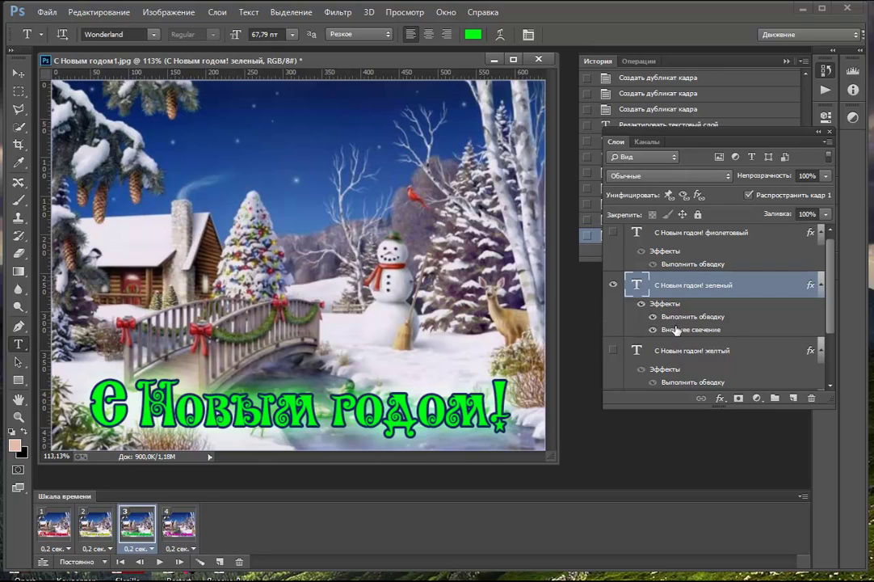
In frame 4, give the "фиолетоввый" text layer a magenta (f902bd) outer glow with 29% spread and 32 px size, and preview the animation.
drag(829, 275, 830, 260)
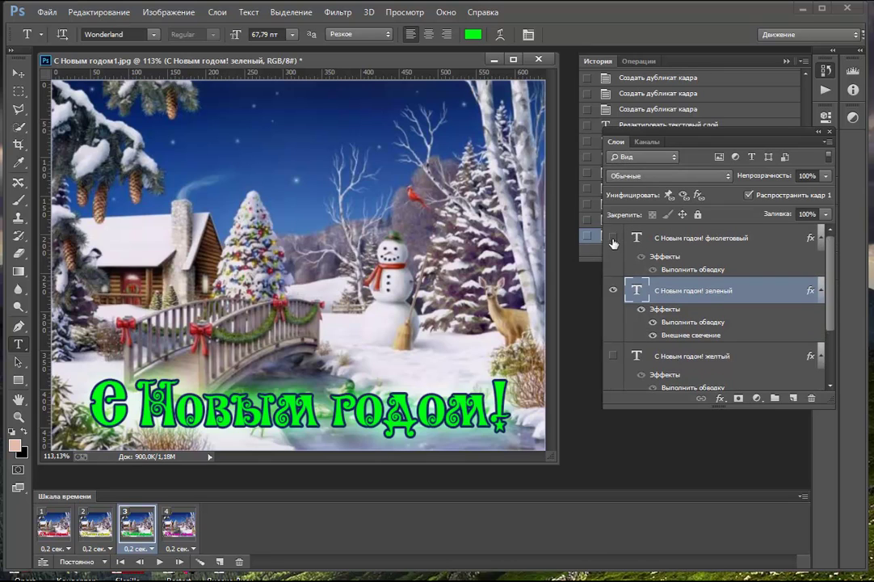
click(685, 240)
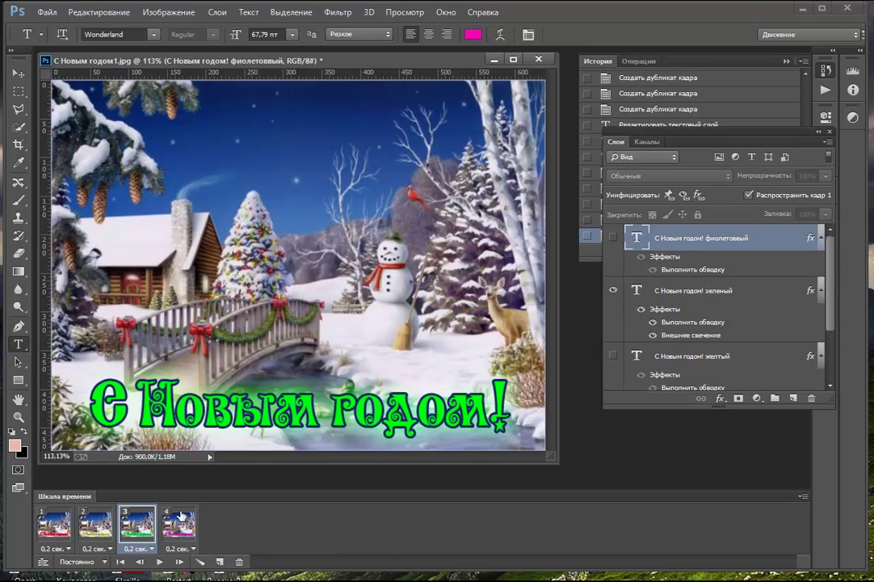
click(181, 517)
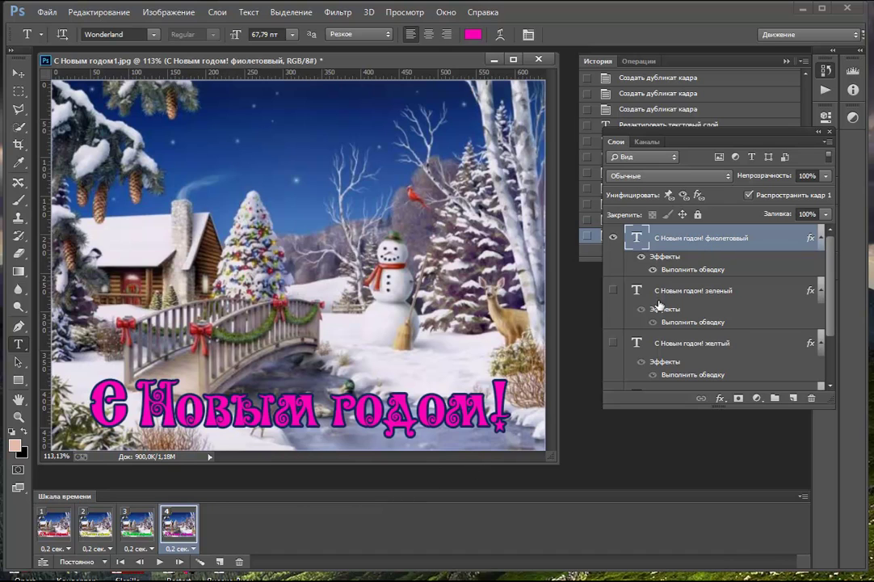
double_click(765, 241)
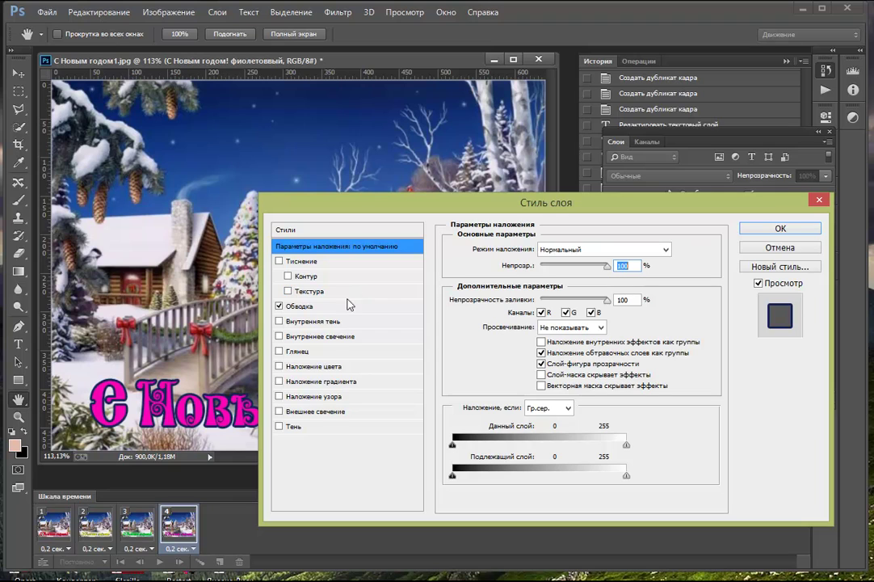
click(298, 413)
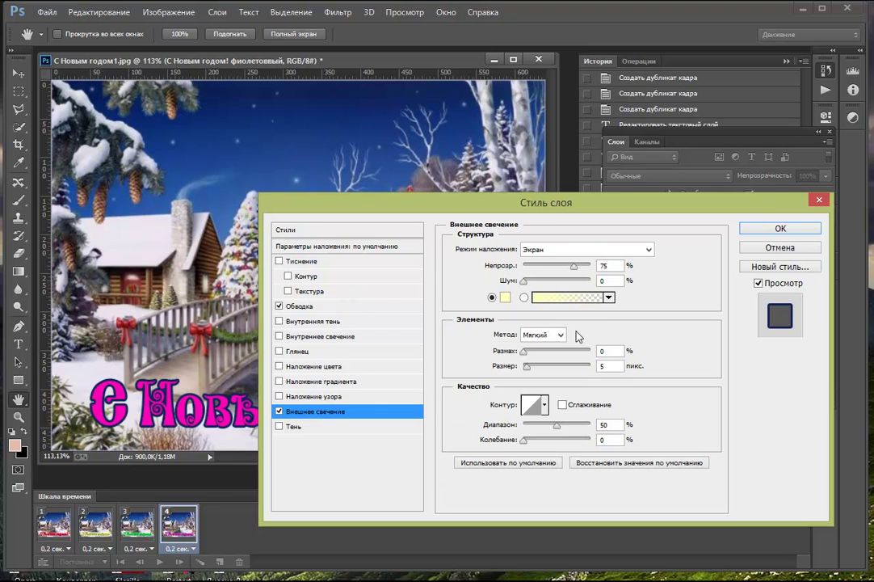
click(506, 298)
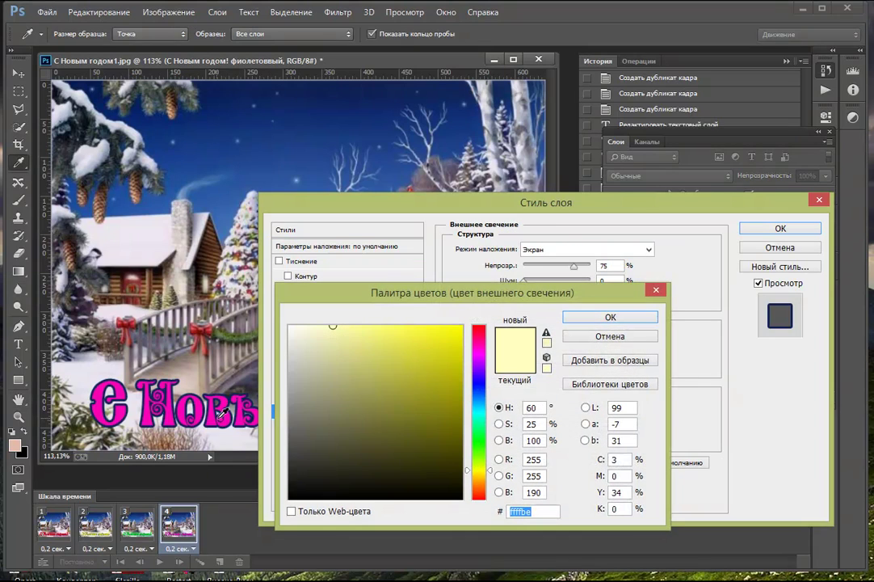
text(f902bd)
key(Return)
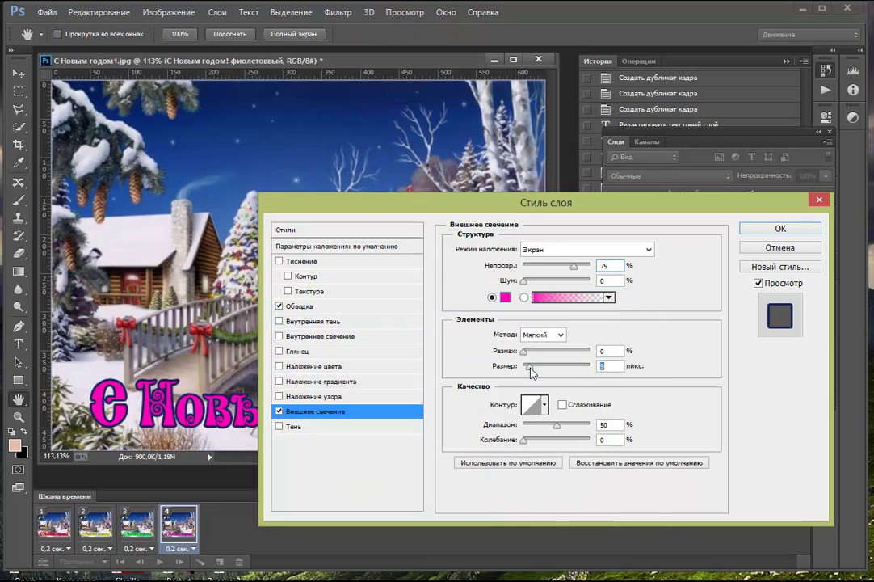
mouse_move(527, 367)
mouse_down()
mouse_move(533, 352)
mouse_move(543, 353)
mouse_move(538, 365)
mouse_up()
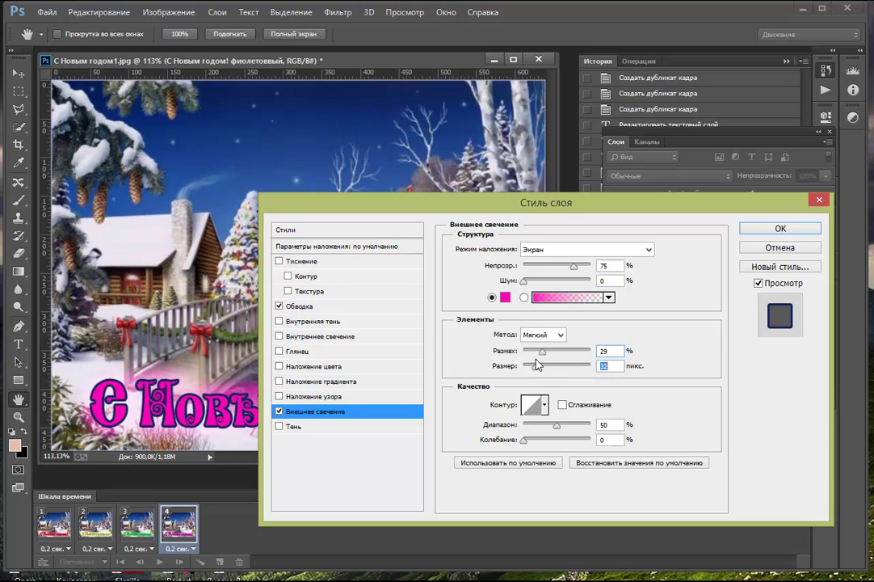
click(777, 228)
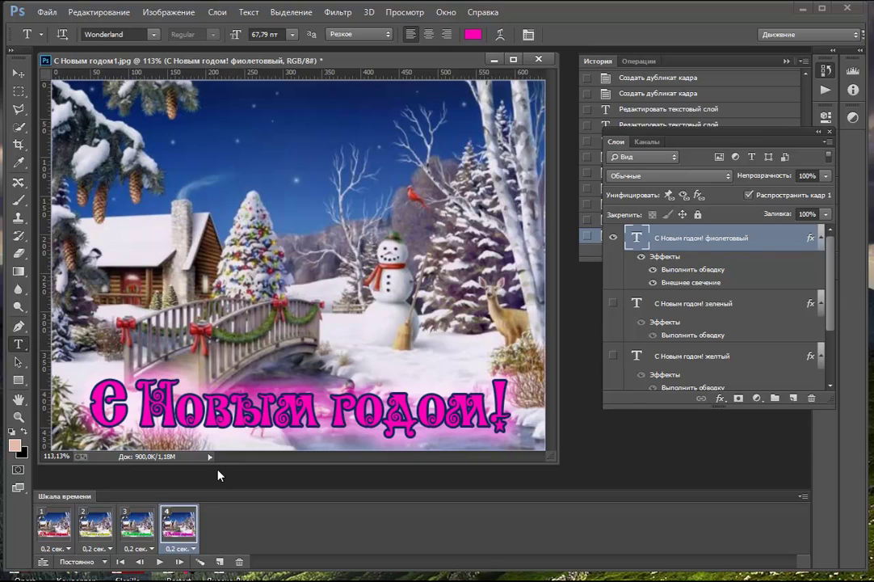
click(159, 565)
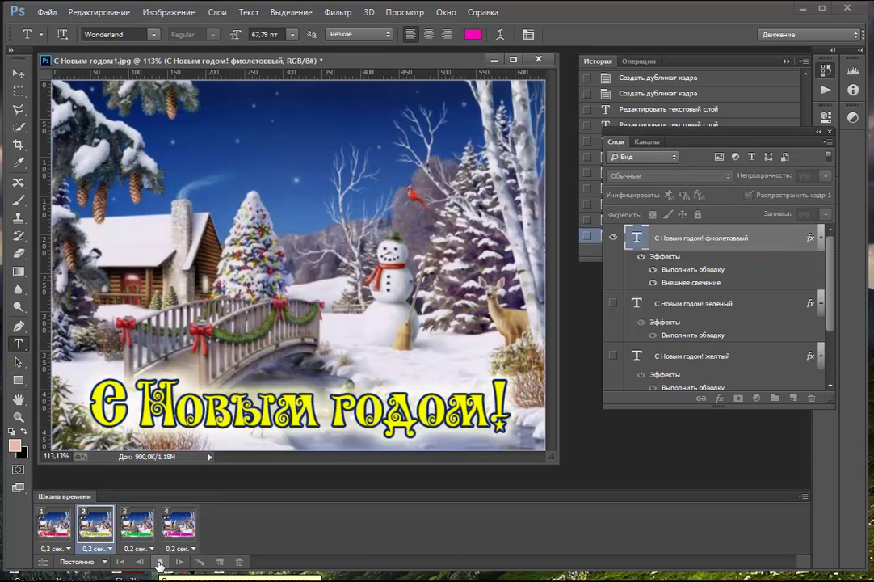